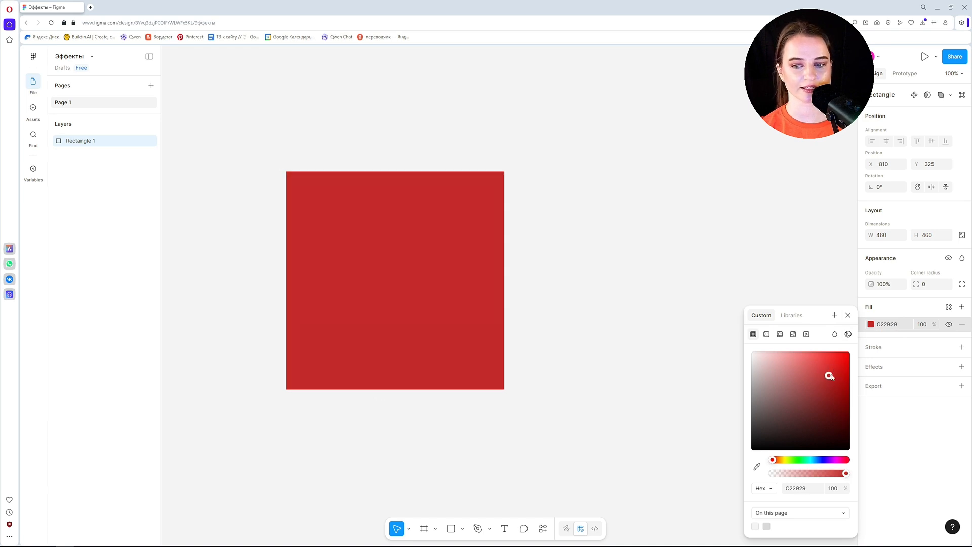
# Add a drop shadow effect to the red square and offset it to X 19, Y 21.
pyautogui.press('Escape')
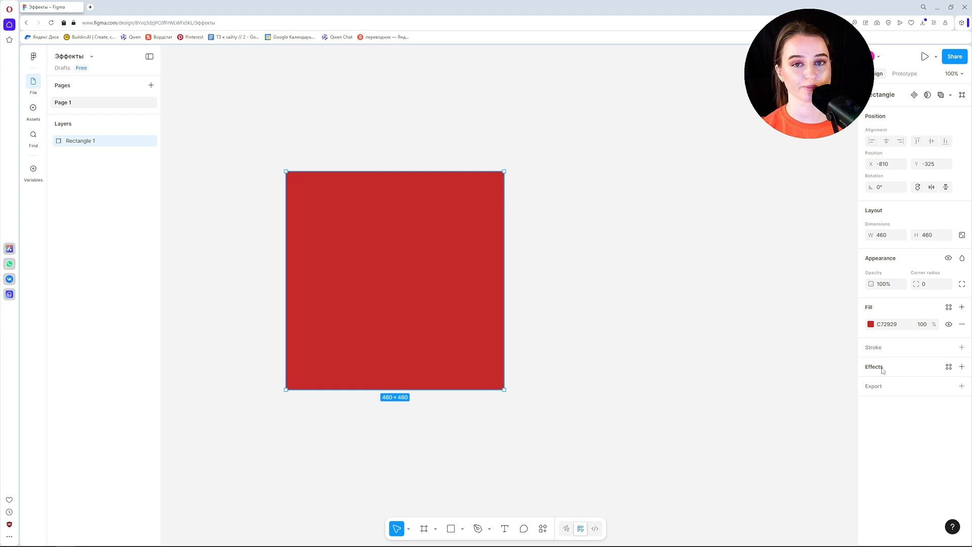
pyautogui.click(961, 366)
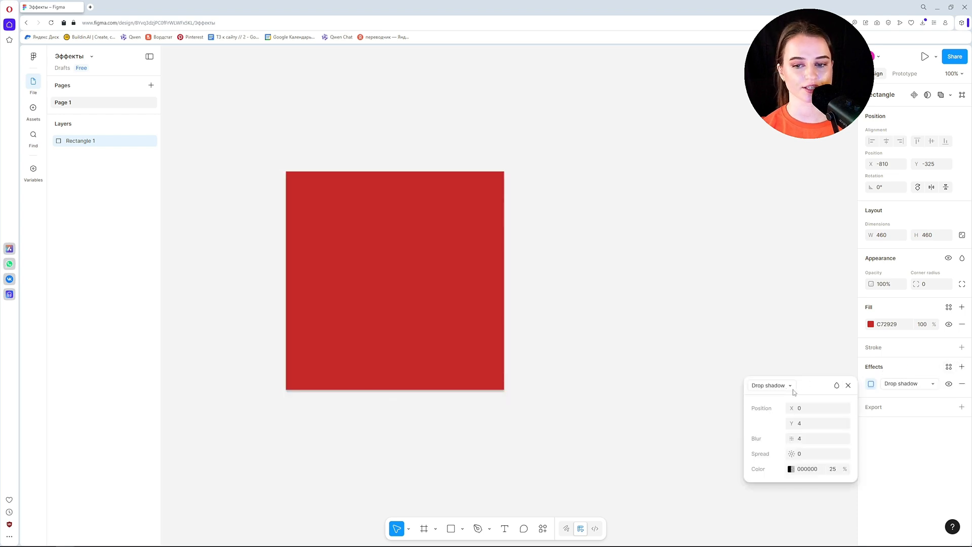
pyautogui.moveTo(793, 392); pyautogui.dragTo(669, 238)
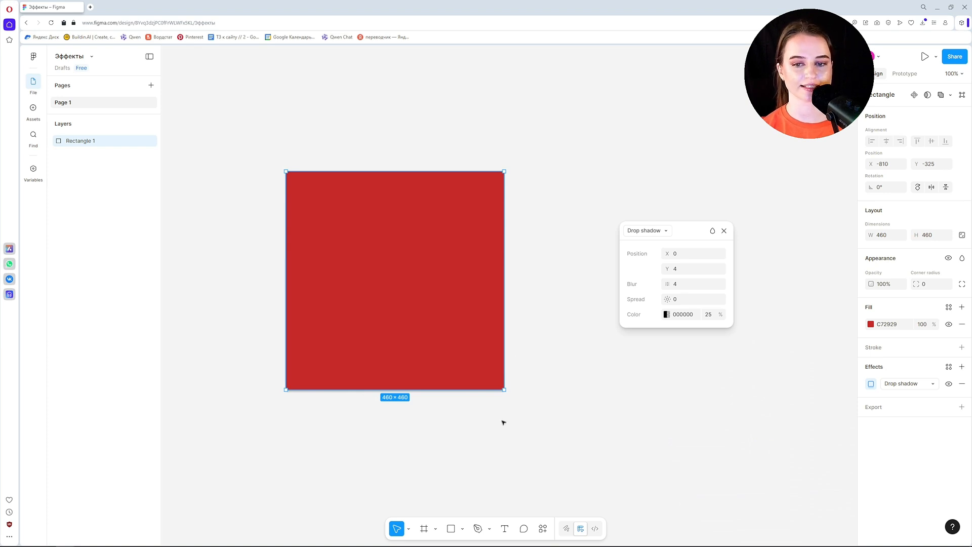
pyautogui.keyDown('ctrl'); pyautogui.scroll(10, 562, 340); pyautogui.keyUp('ctrl')
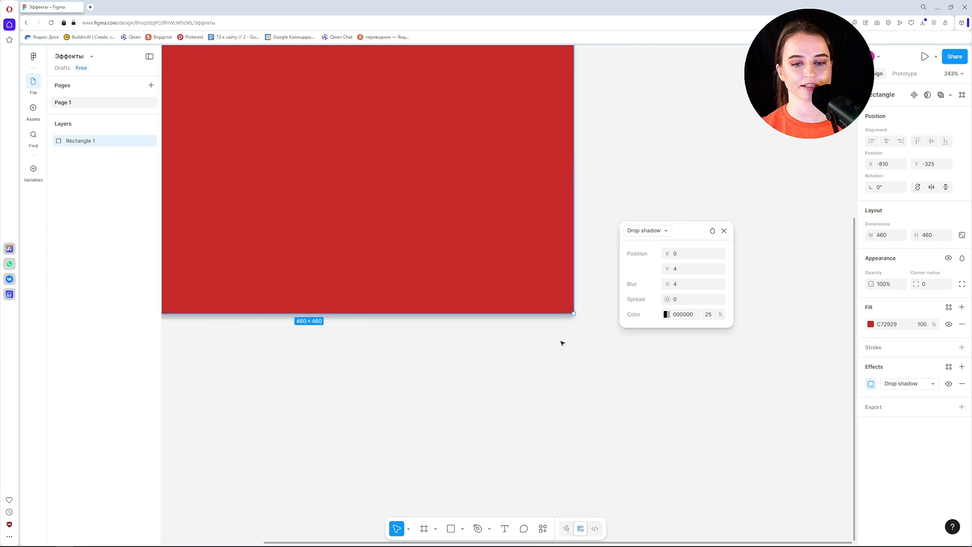
pyautogui.keyDown('ctrl'); pyautogui.scroll(3, 577, 311); pyautogui.keyUp('ctrl')
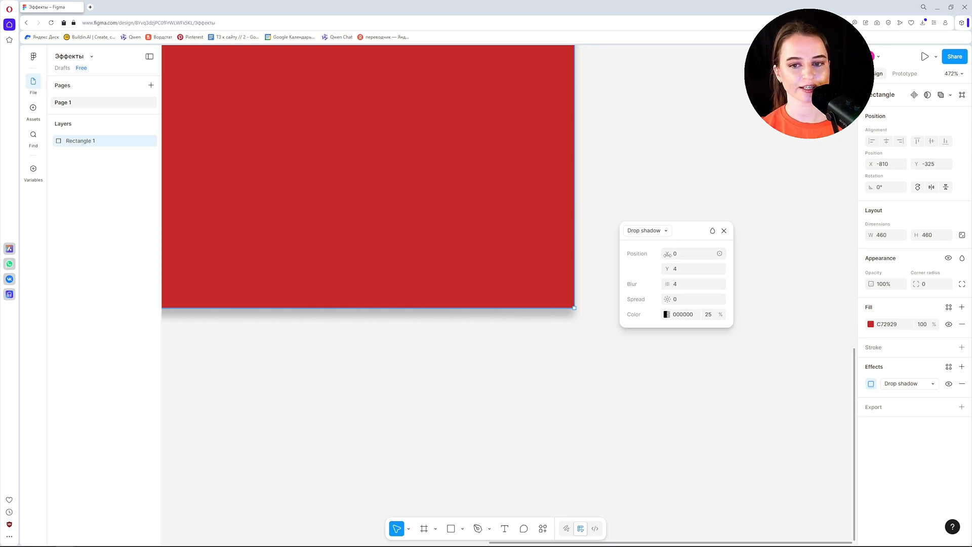
pyautogui.moveTo(667, 254); pyautogui.dragTo(667, 268)
pyautogui.scroll(-1, 632, 290)
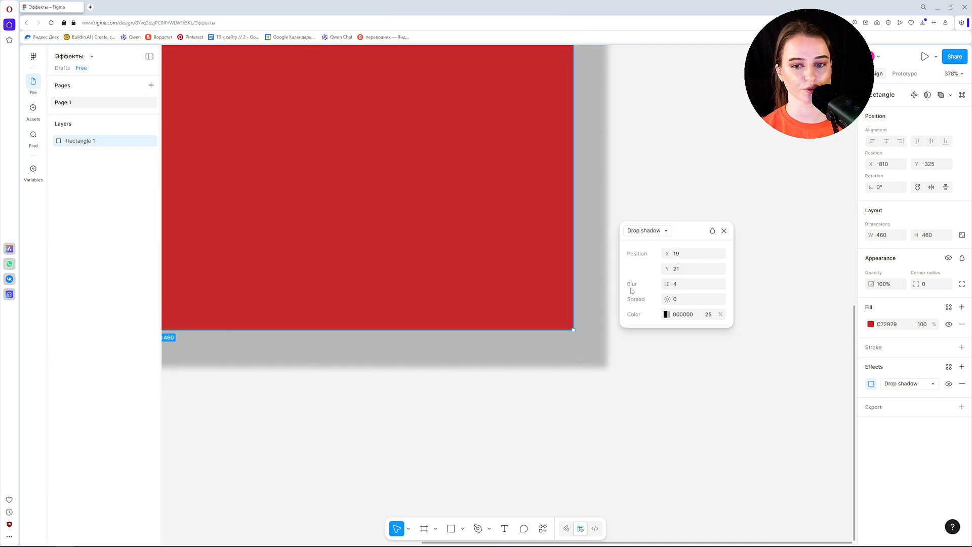
# Set the drop shadow's blur to 0.
pyautogui.moveTo(687, 231); pyautogui.dragTo(759, 235)
pyautogui.scroll(5, 655, 373)
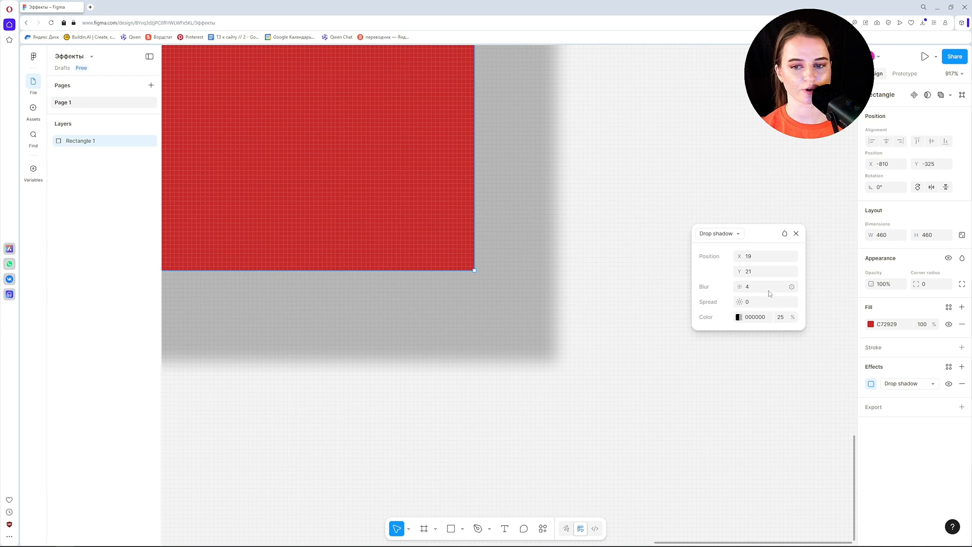
pyautogui.click(750, 287)
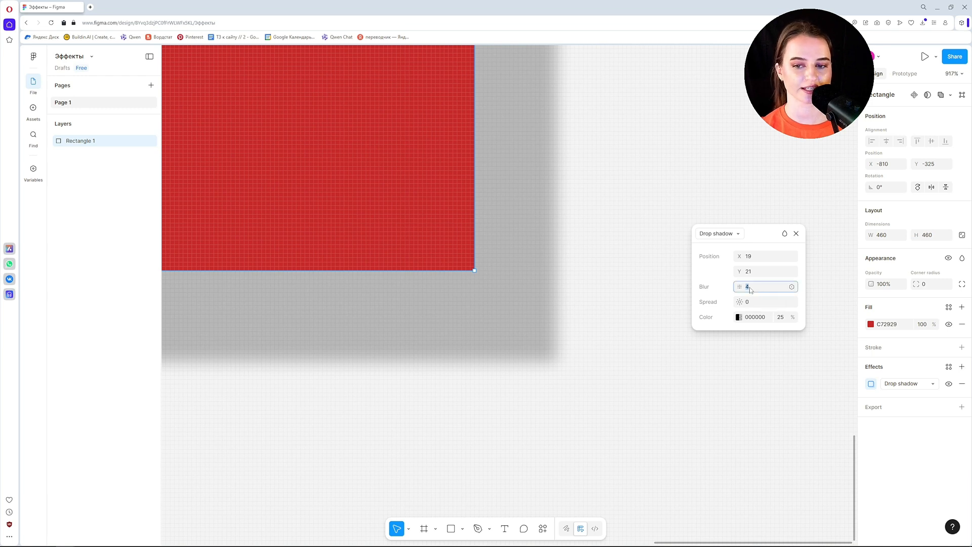
pyautogui.write('0')
pyautogui.press('Return')
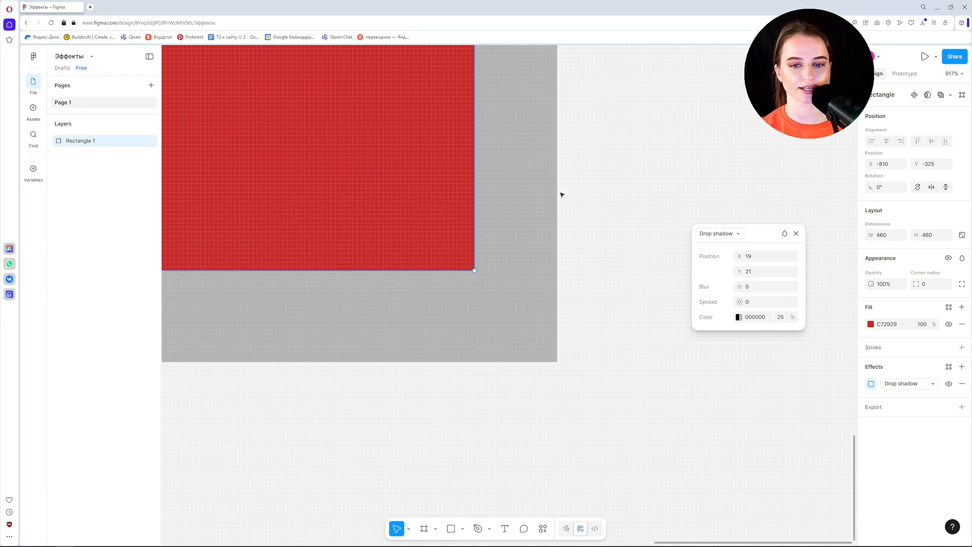
# Set the drop shadow's blur to about 49.3 and its spread to -12.
pyautogui.moveTo(735, 286); pyautogui.dragTo(672, 291)
pyautogui.hotkey('shift', '0')
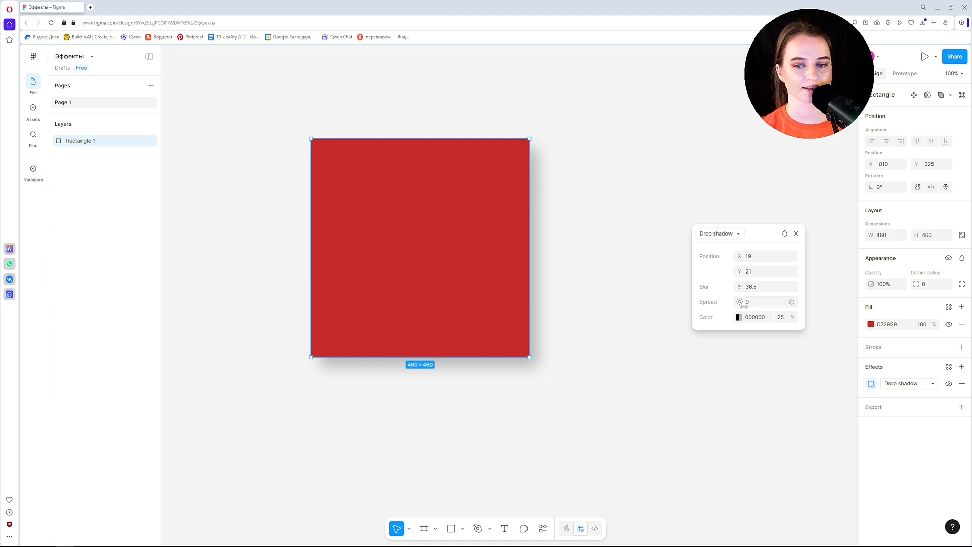
pyautogui.moveTo(740, 302)
pyautogui.mouseDown()
pyautogui.moveTo(768, 304)
pyautogui.moveTo(729, 304)
pyautogui.moveTo(742, 304)
pyautogui.mouseUp()
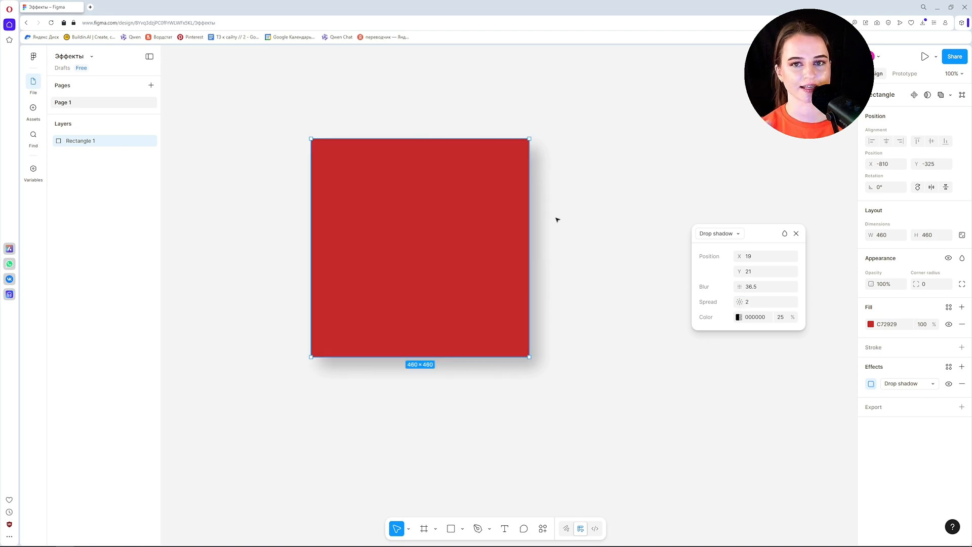
pyautogui.moveTo(740, 302); pyautogui.dragTo(856, 281)
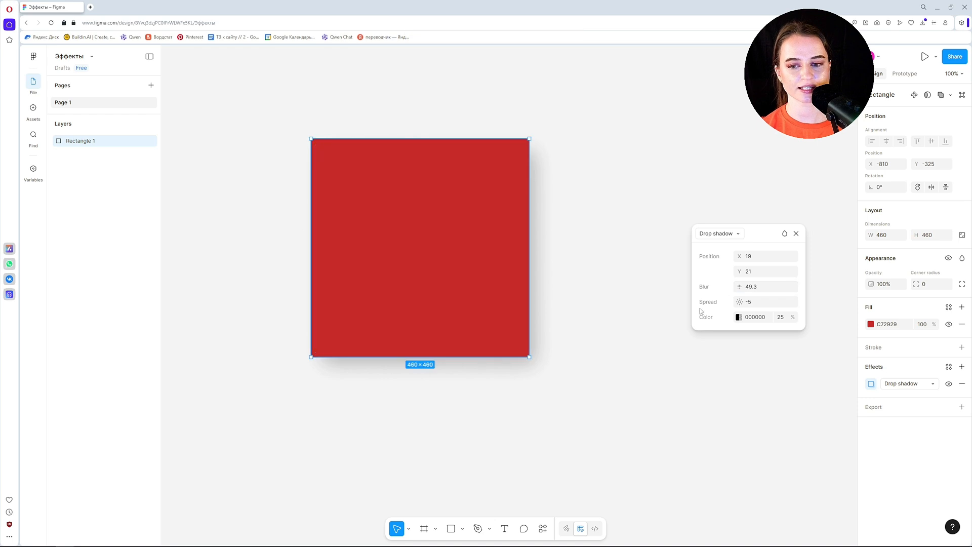
pyautogui.moveTo(737, 302); pyautogui.dragTo(735, 302)
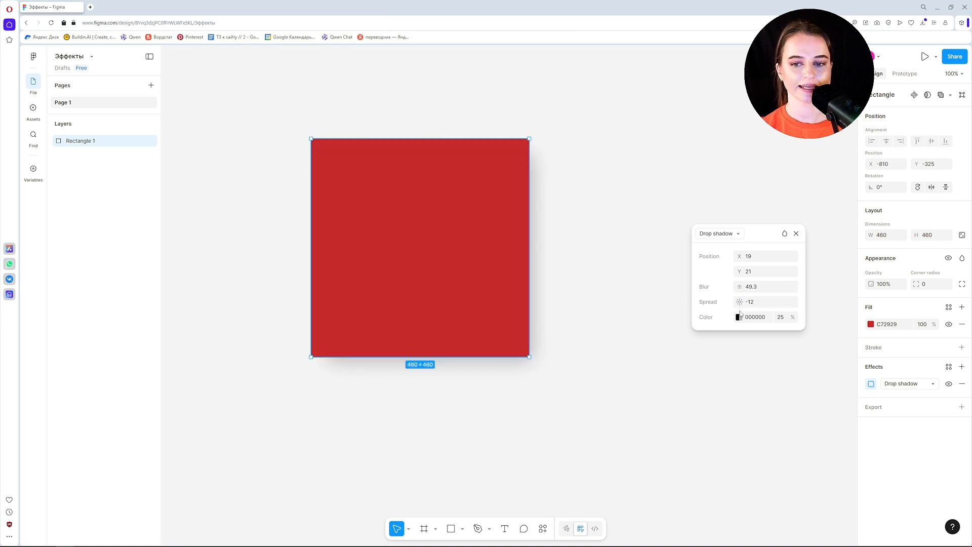
# Sample the square's red C72929 as the drop shadow colour and lower its opacity to 49%.
pyautogui.click(738, 317)
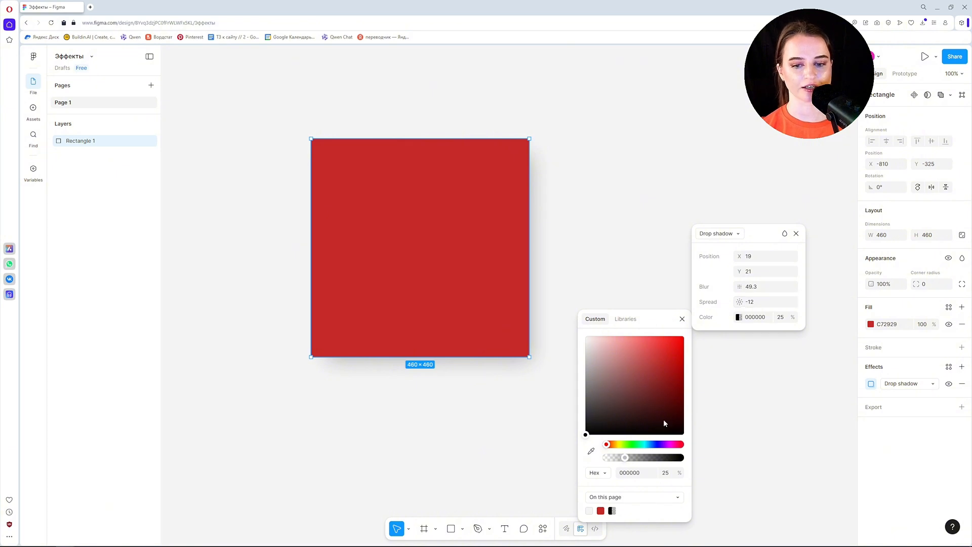
pyautogui.click(591, 451)
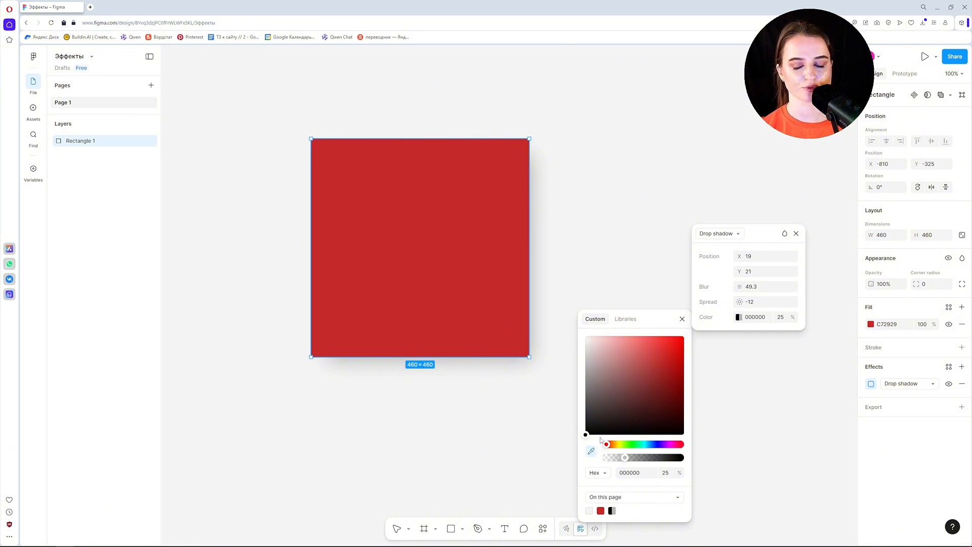
pyautogui.click(510, 262)
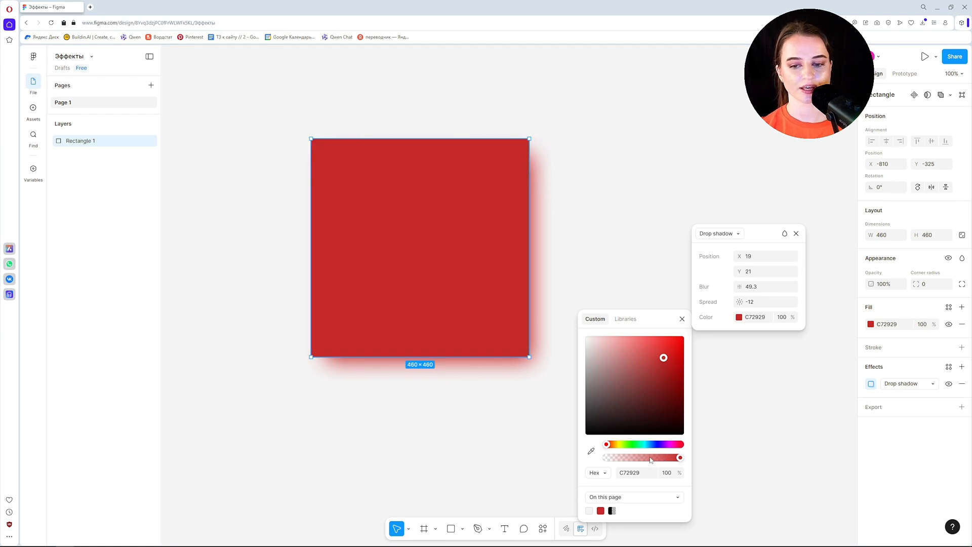
pyautogui.moveTo(650, 458); pyautogui.dragTo(642, 459)
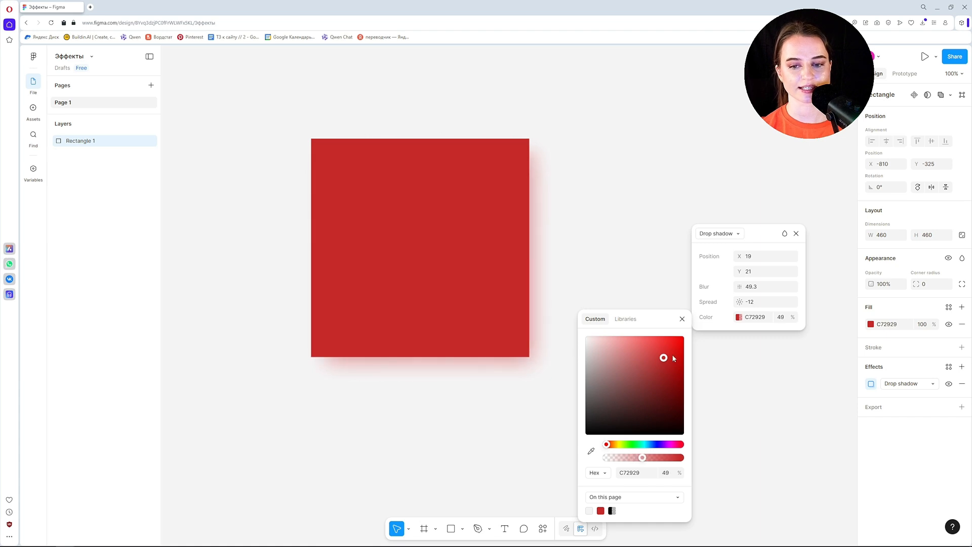
# Try the darker red AE1717 for the drop shadow, and finish with black 000000.
pyautogui.moveTo(664, 357); pyautogui.dragTo(671, 370)
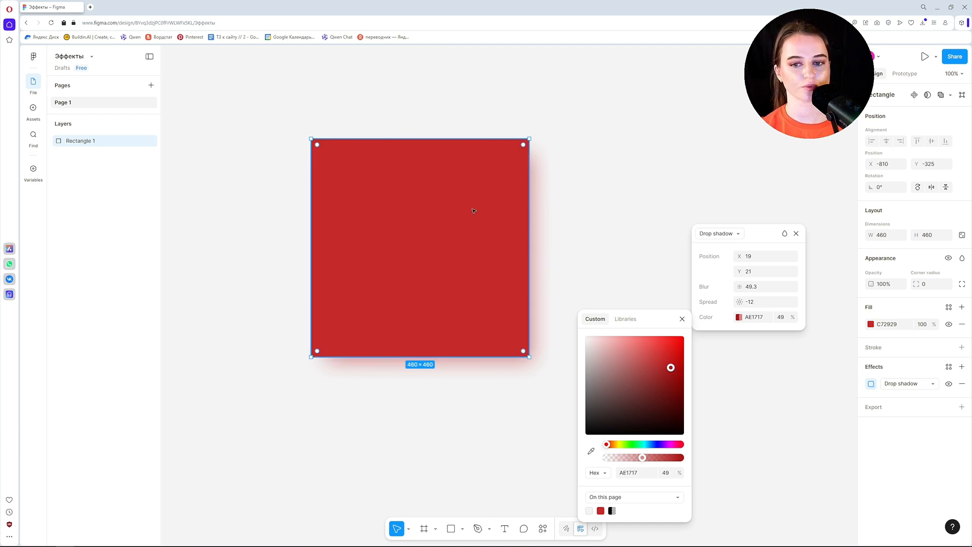
pyautogui.moveTo(617, 407); pyautogui.dragTo(537, 476)
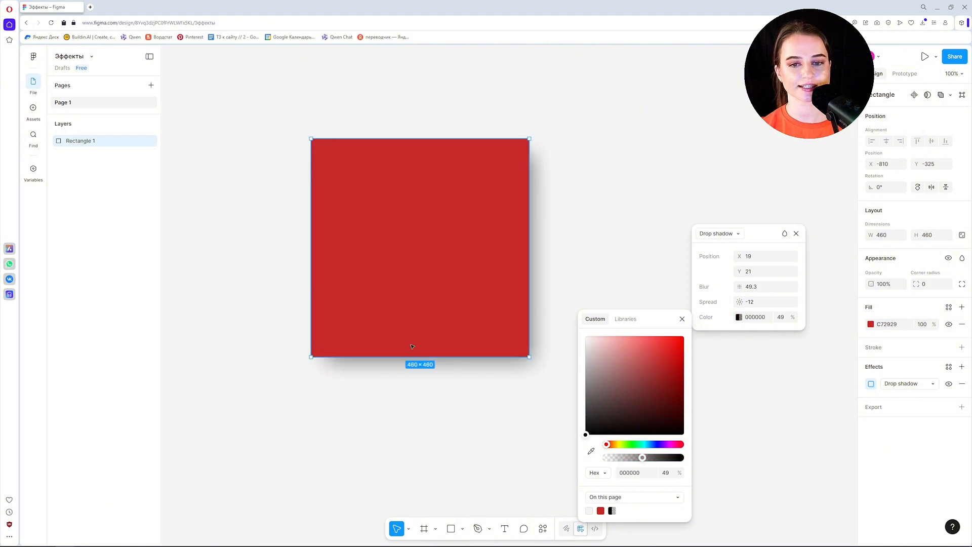
pyautogui.click(446, 310)
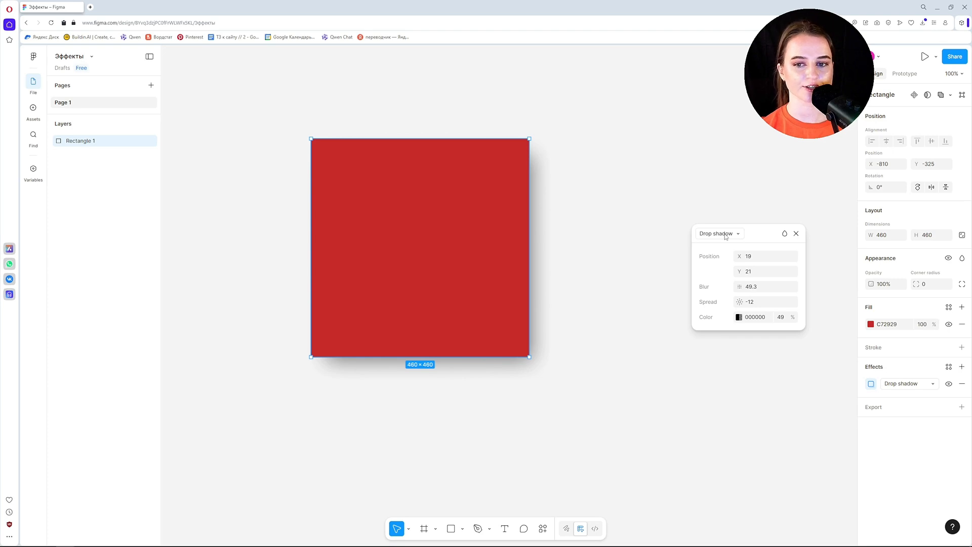
# Change the square's effect type from drop shadow to Inner shadow and deselect the square.
pyautogui.click(726, 235)
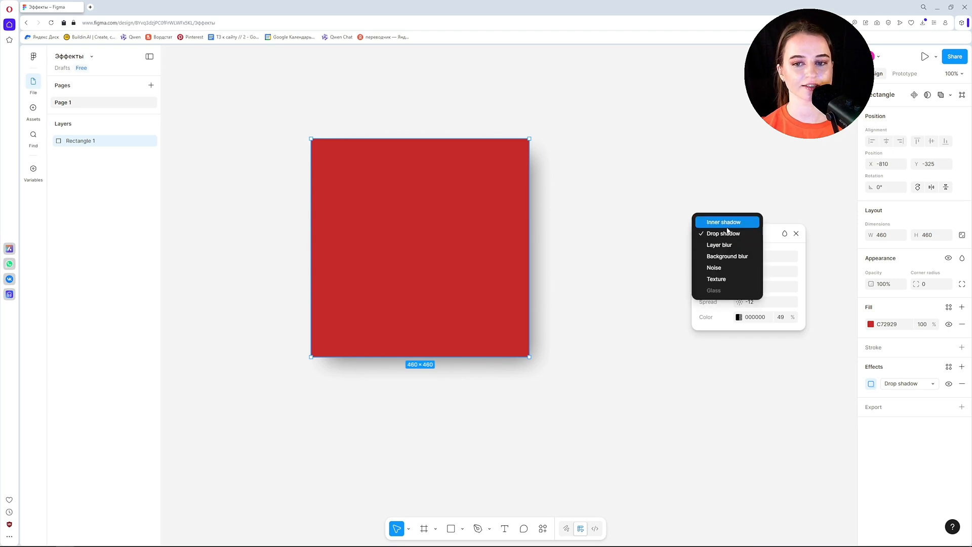
pyautogui.click(728, 225)
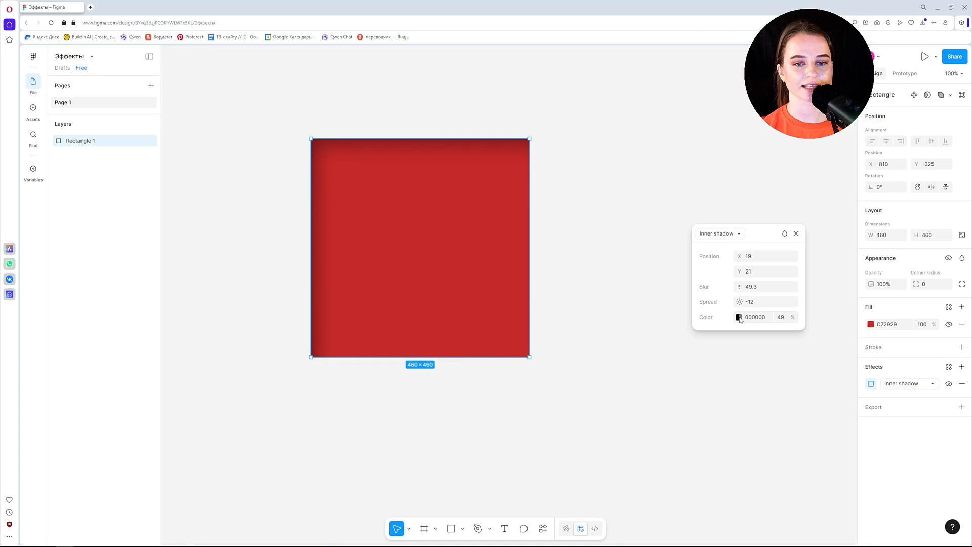
pyautogui.click(640, 299)
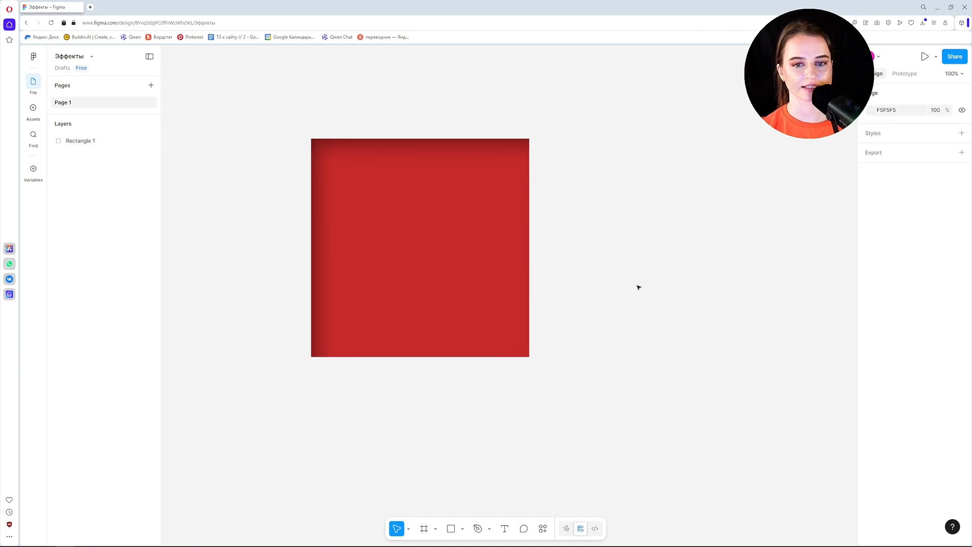
# Reopen the square's inner shadow settings and set the shadow colour to white FFFFFF.
pyautogui.click(397, 189)
pyautogui.click(871, 383)
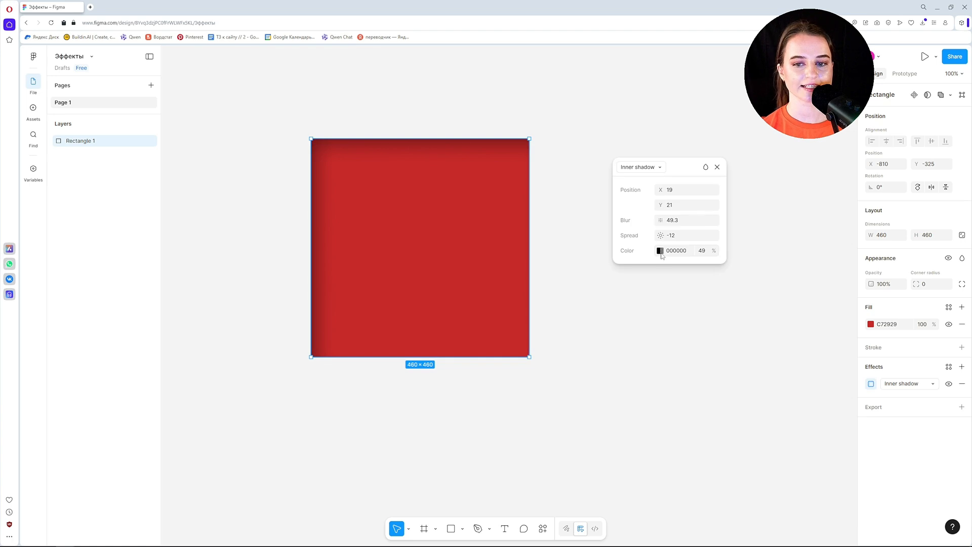
pyautogui.click(660, 251)
pyautogui.moveTo(552, 282); pyautogui.dragTo(462, 212)
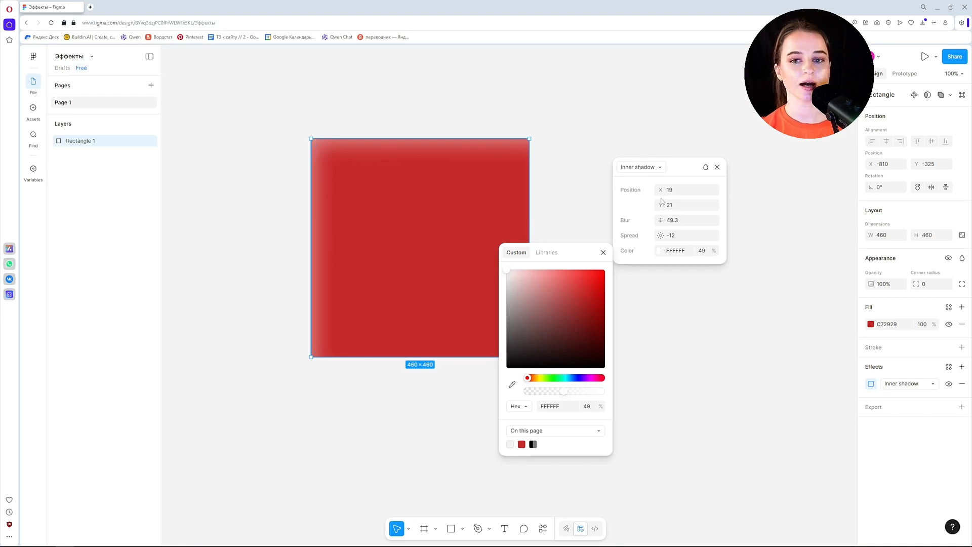
# Increase the inner shadow's blur slightly to about 50.5.
pyautogui.click(669, 190)
pyautogui.click(670, 205)
pyautogui.click(687, 219)
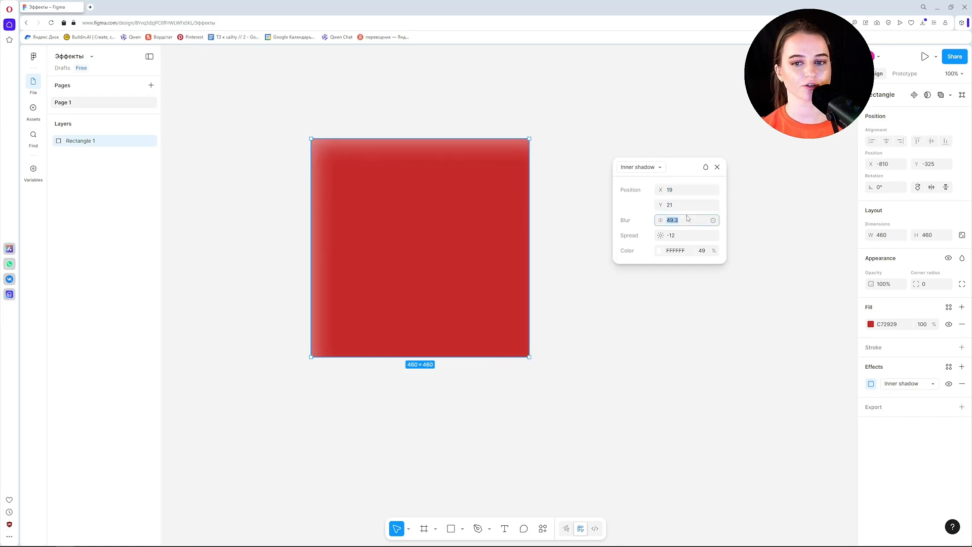
pyautogui.click(688, 237)
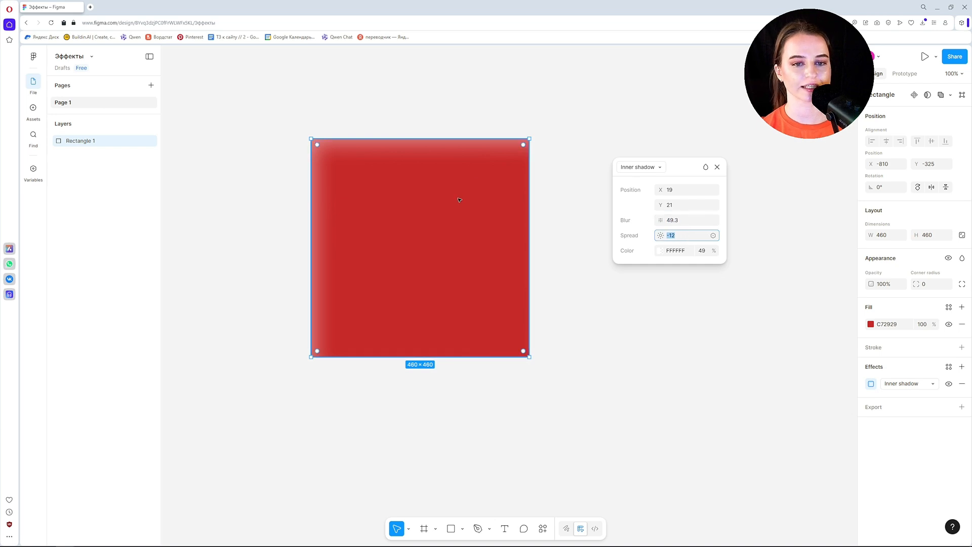
pyautogui.moveTo(661, 220); pyautogui.dragTo(669, 220)
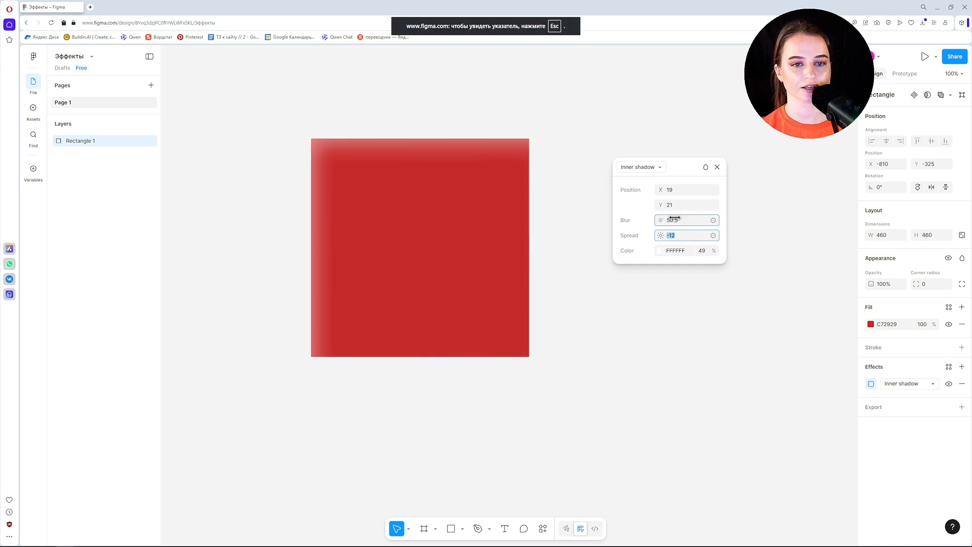
# Replace the red square with a new rectangle of about 992 × 598 in the middle of the canvas.
pyautogui.press('Delete')
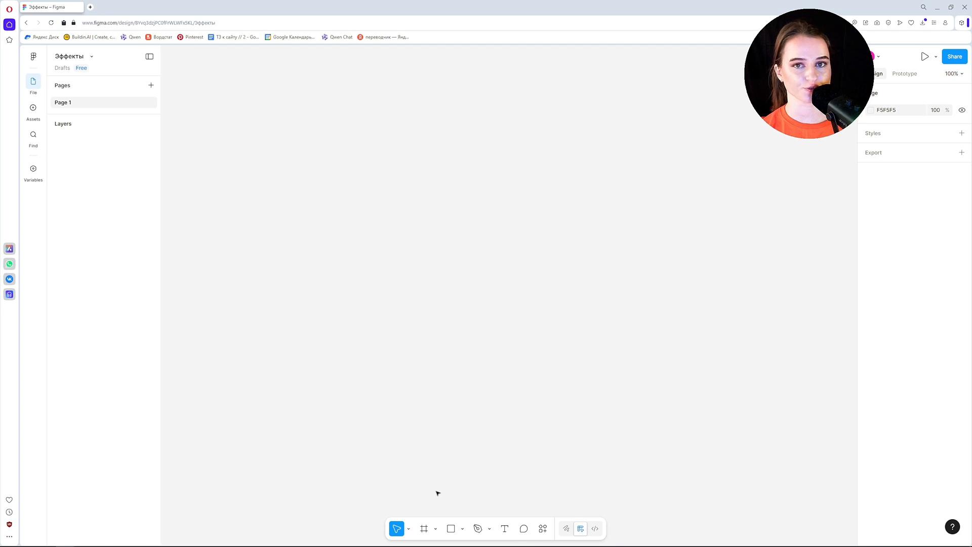
pyautogui.click(450, 528)
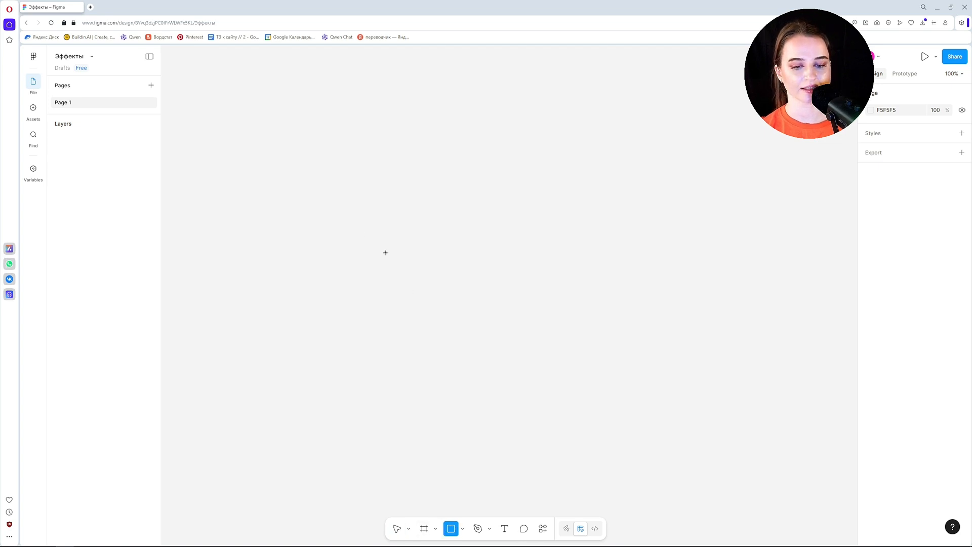
pyautogui.moveTo(296, 163)
pyautogui.mouseDown()
pyautogui.moveTo(706, 395)
pyautogui.moveTo(767, 447)
pyautogui.mouseUp()
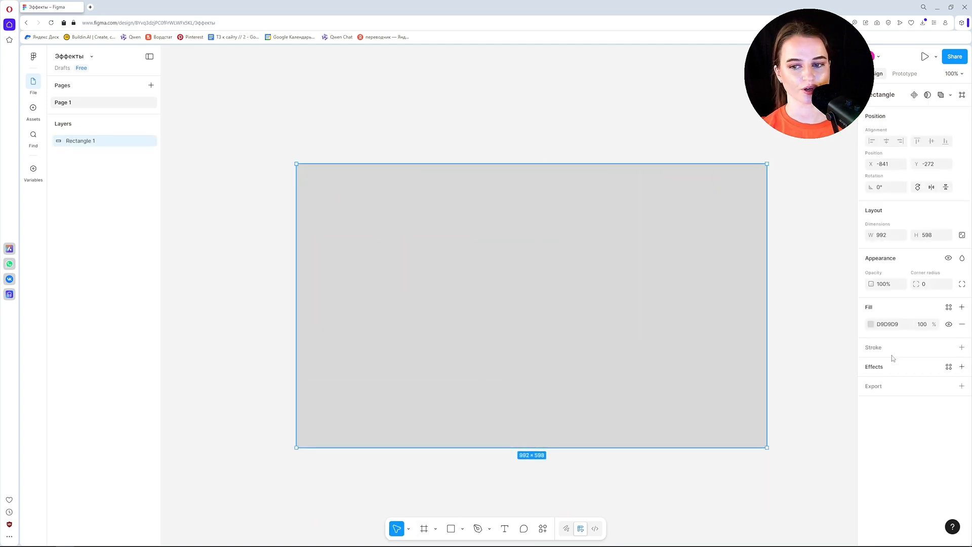
# Fill the rectangle with dark purple 0F0522 and move it to about X -964, Y -333.
pyautogui.click(870, 324)
pyautogui.moveTo(838, 377); pyautogui.dragTo(839, 443)
pyautogui.click(829, 433)
pyautogui.moveTo(582, 305); pyautogui.dragTo(524, 275)
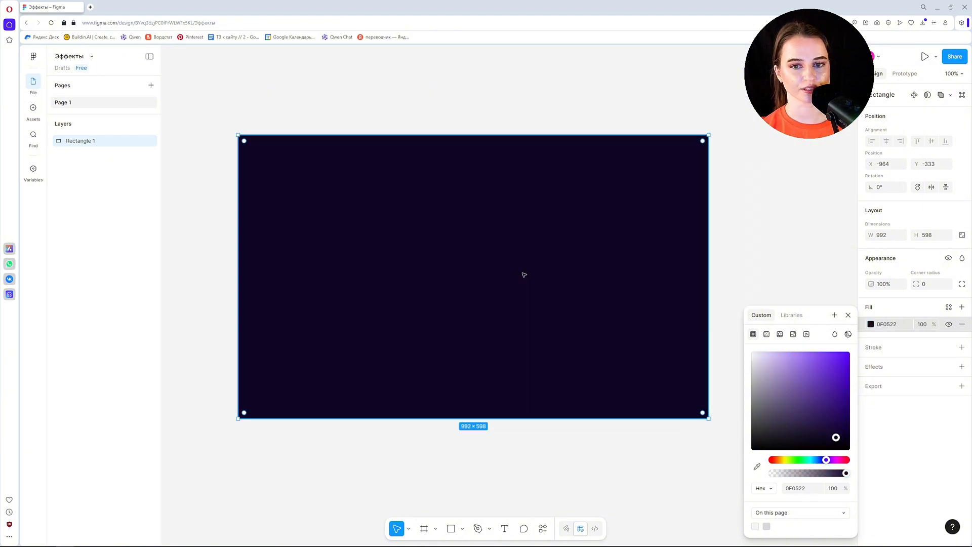
pyautogui.click(848, 314)
# Draw an ellipse of about 416 × 436 and place it overlapping the rectangle's upper-right corner.
pyautogui.click(462, 529)
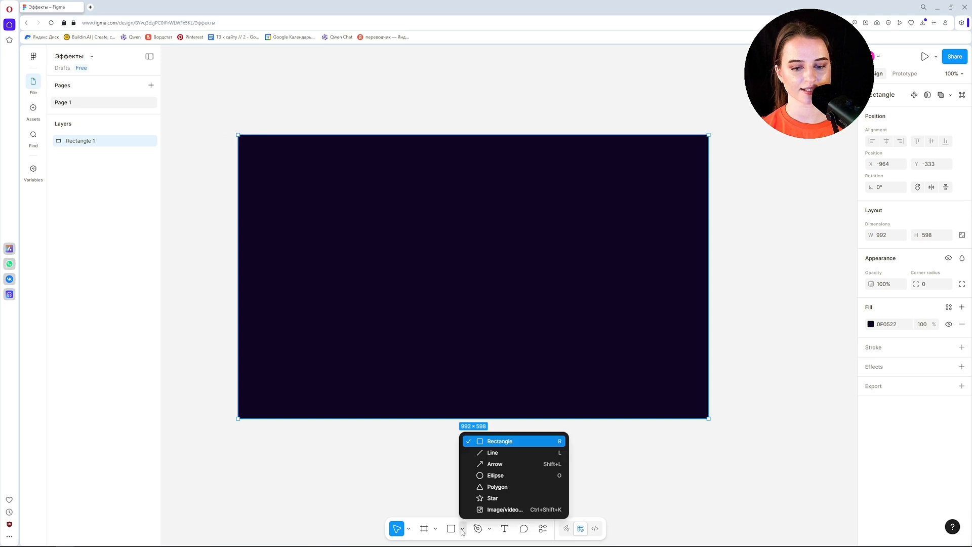
pyautogui.click(496, 475)
pyautogui.moveTo(552, 160); pyautogui.dragTo(751, 365)
pyautogui.moveTo(660, 335); pyautogui.dragTo(640, 299)
# Fill the ellipse with green 17ED69 and fit it inside the rectangle's upper-right area at about 282 × 276.
pyautogui.click(871, 324)
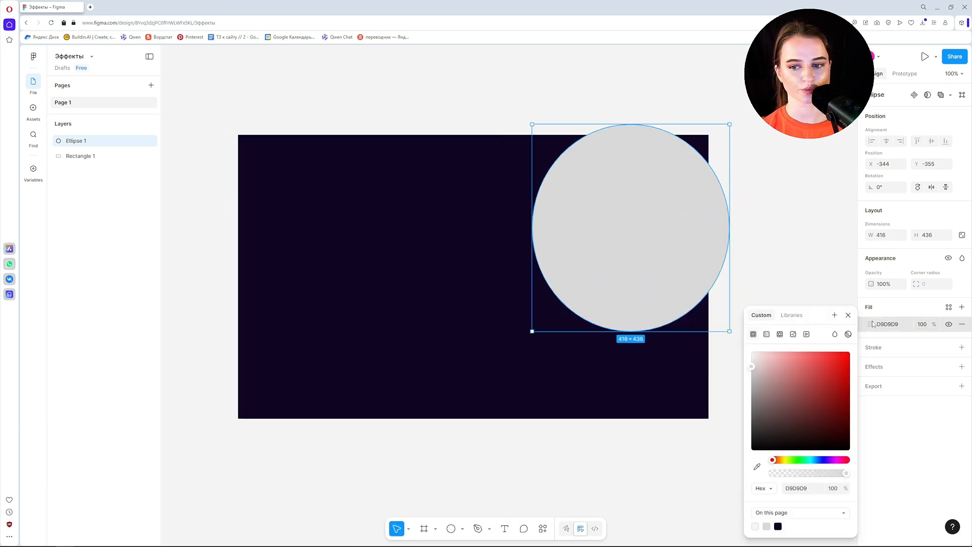
pyautogui.click(802, 460)
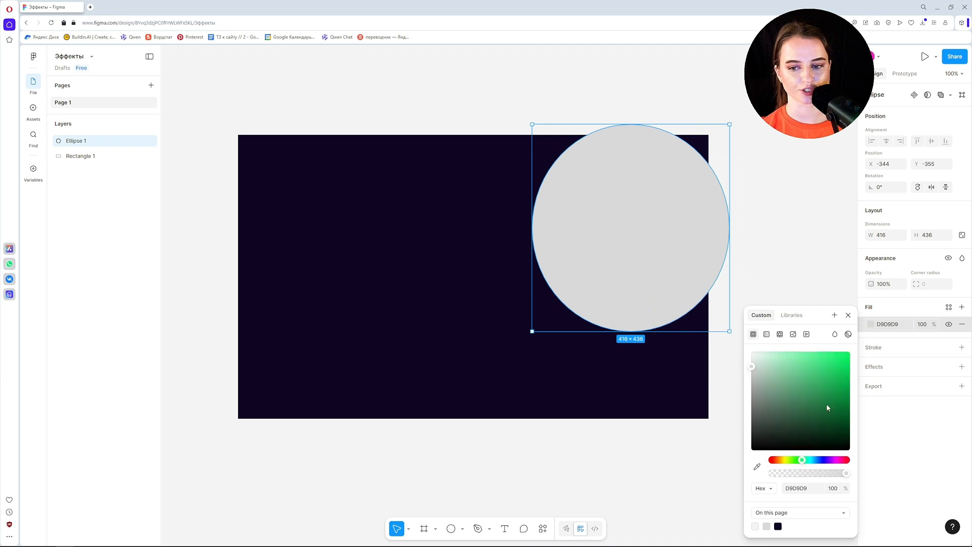
pyautogui.click(840, 360)
pyautogui.moveTo(727, 130); pyautogui.dragTo(668, 195)
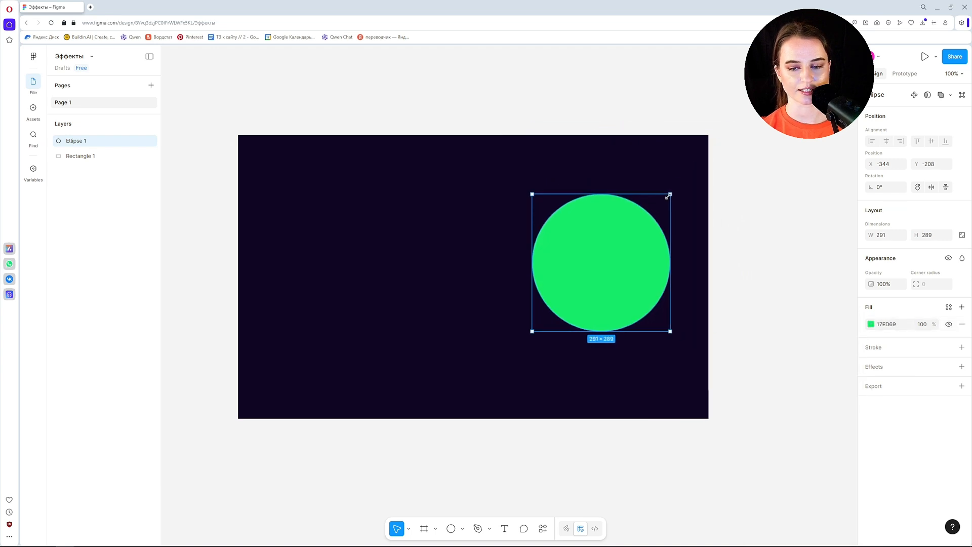
pyautogui.moveTo(605, 237); pyautogui.dragTo(621, 206)
# Add a uniform Layer blur effect to the green ellipse and raise its blur to about 192.4.
pyautogui.click(867, 367)
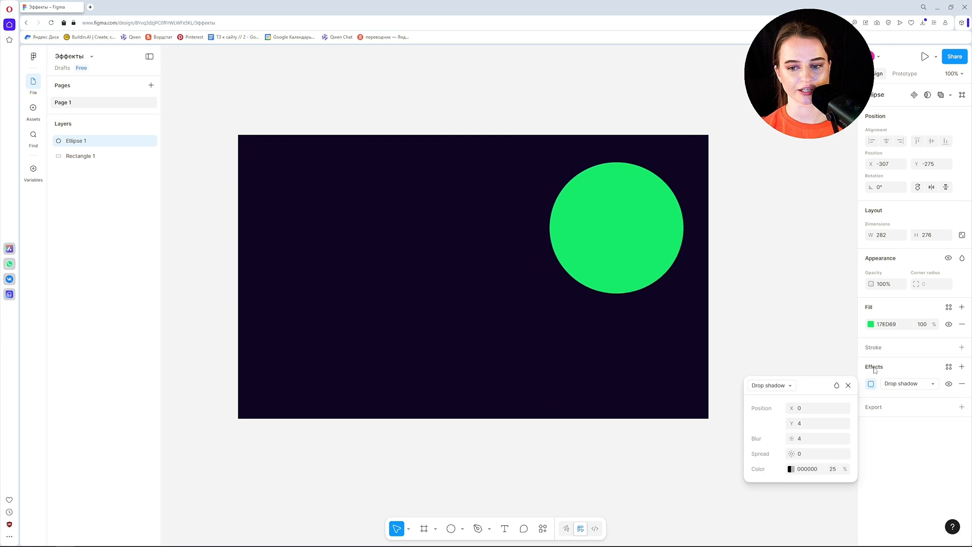
pyautogui.click(780, 387)
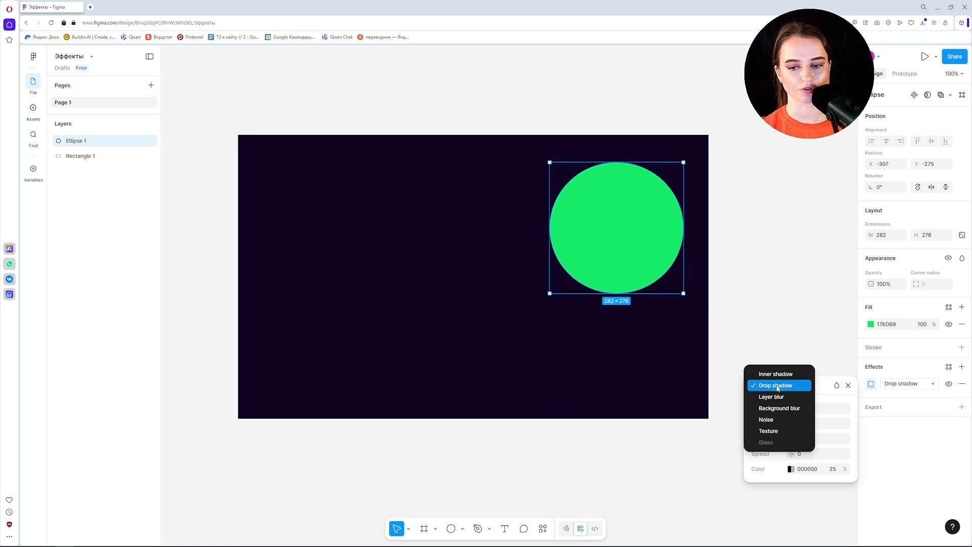
pyautogui.click(776, 398)
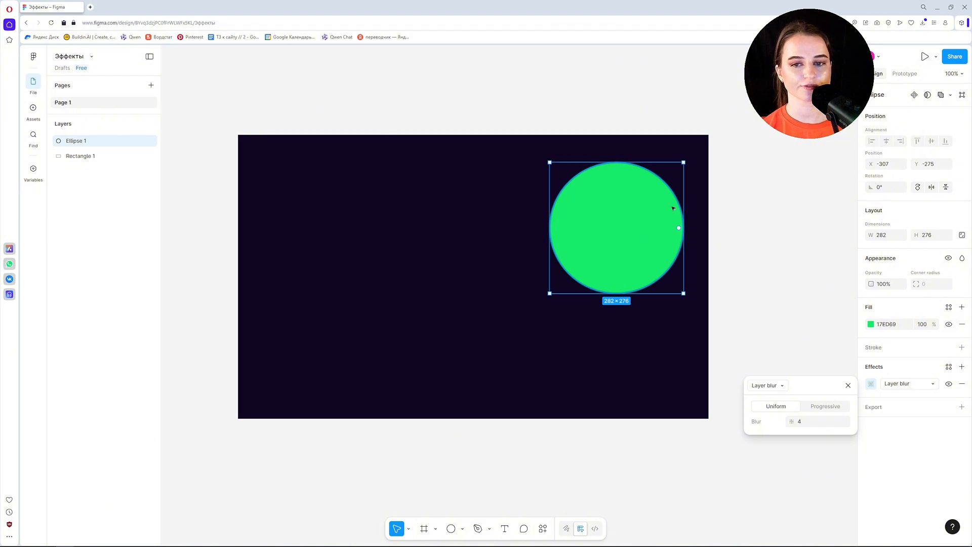
pyautogui.hotkey('shift', '2')
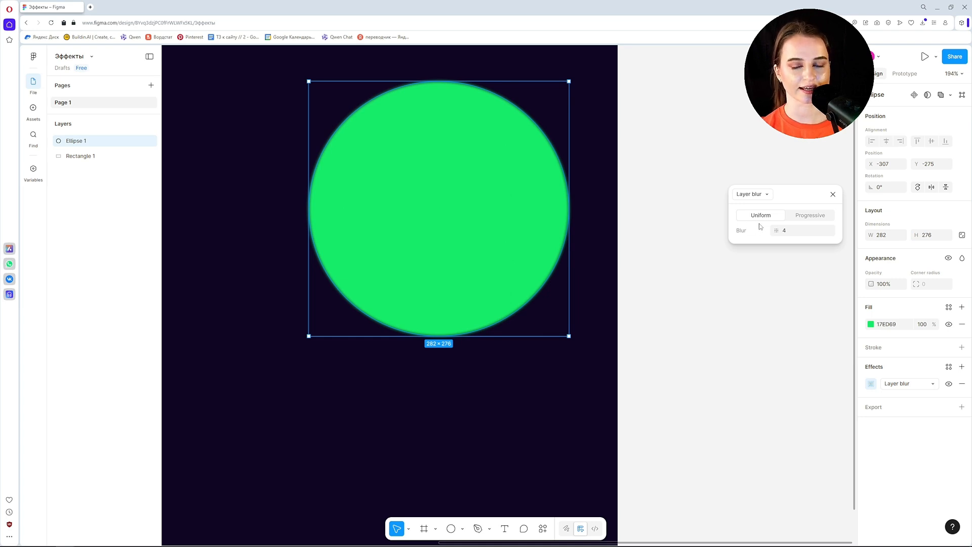
pyautogui.moveTo(768, 230); pyautogui.dragTo(747, 236)
pyautogui.hotkey('shift', '0')
pyautogui.moveTo(773, 231); pyautogui.dragTo(776, 230)
# Move the blurred green ellipse near the rectangle's middle and place a copy beside it at about X -409, Y -181.
pyautogui.moveTo(596, 232); pyautogui.dragTo(464, 257)
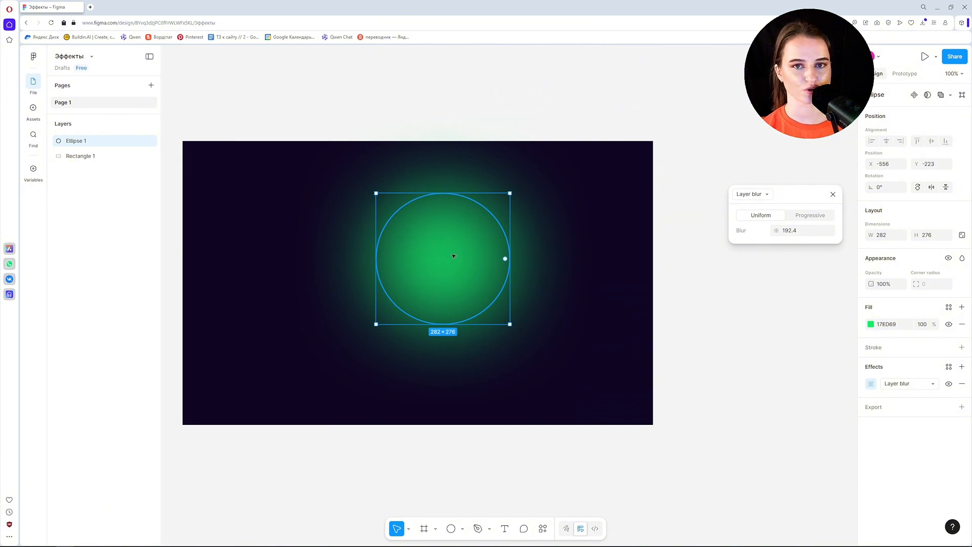
pyautogui.scroll(2, 446, 279)
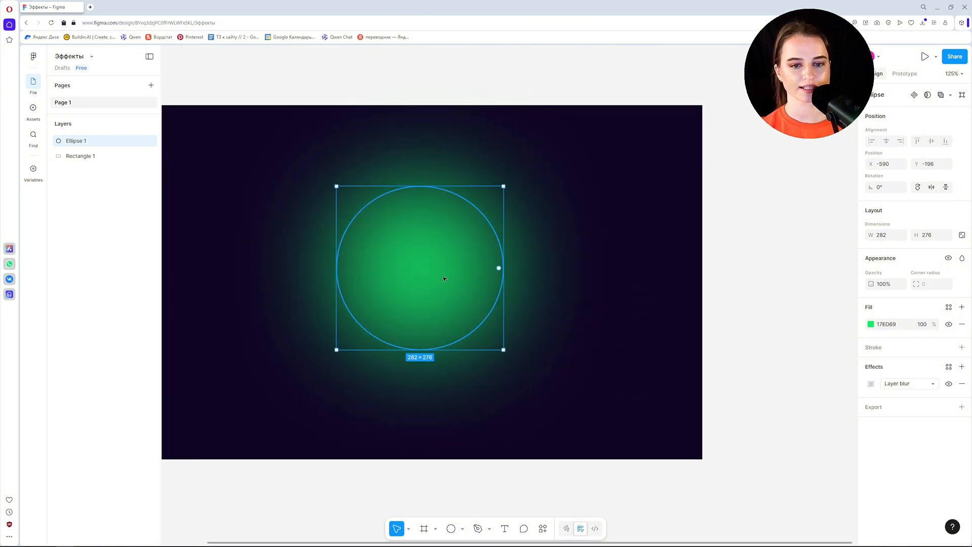
pyautogui.moveTo(461, 259); pyautogui.dragTo(549, 283)
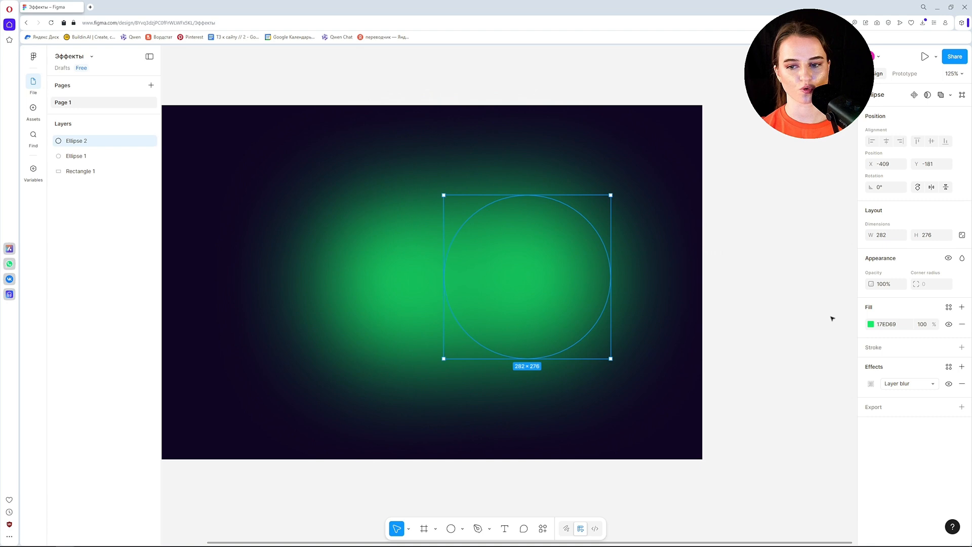
# Change the copied ellipse's fill to cyan 17D4ED.
pyautogui.click(871, 324)
pyautogui.moveTo(805, 460); pyautogui.dragTo(811, 460)
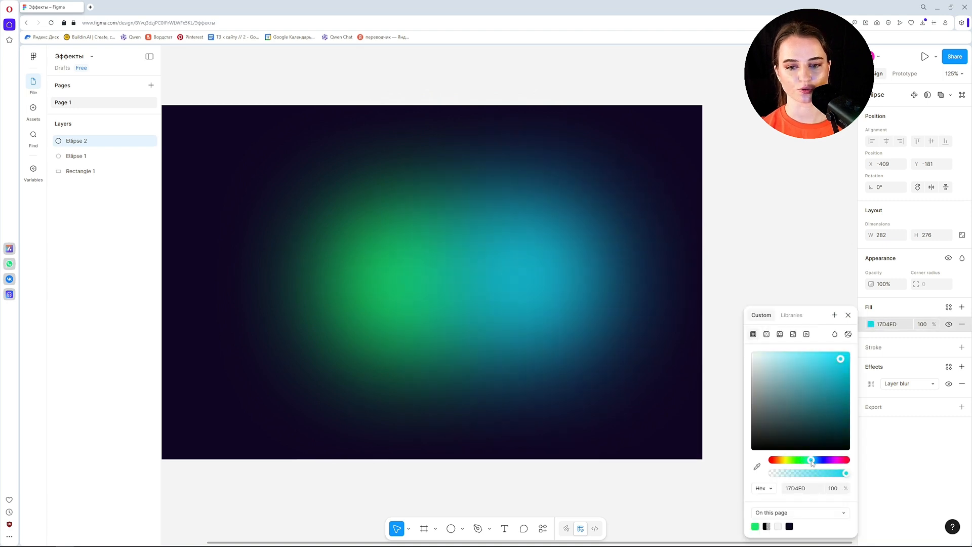
pyautogui.click(848, 314)
# Reposition the cyan ellipse beside the green one at about X -369, Y -135.
pyautogui.moveTo(514, 288); pyautogui.dragTo(518, 354)
pyautogui.scroll(3, 517, 354)
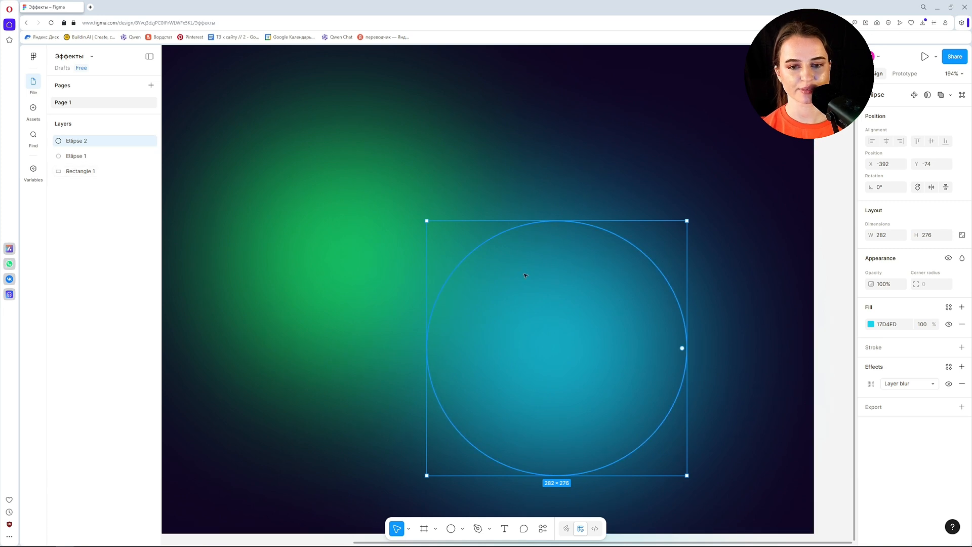
pyautogui.moveTo(490, 287); pyautogui.dragTo(571, 253)
pyautogui.scroll(-3, 564, 268)
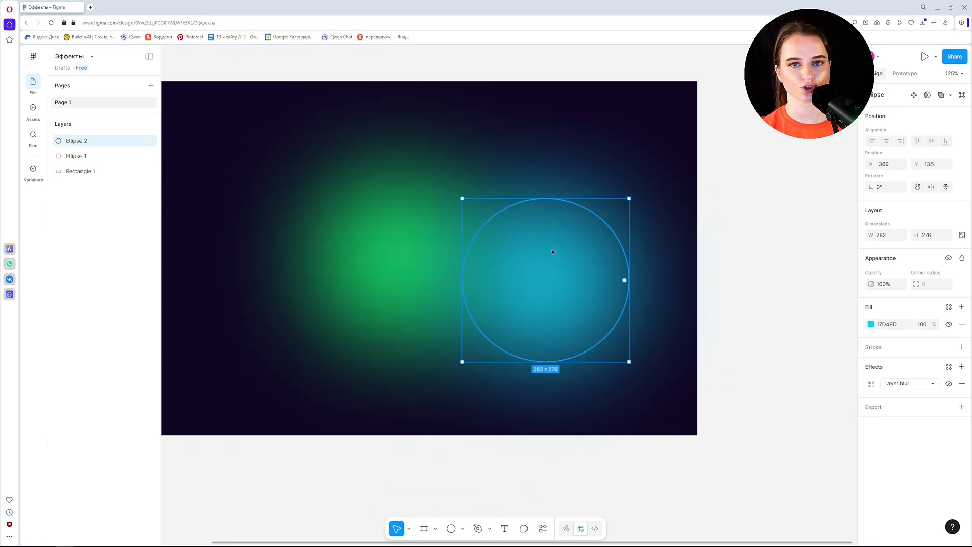
# Recolour the background rectangle to a near-black shade and remove the cyan ellipse.
pyautogui.click(181, 103)
pyautogui.click(870, 325)
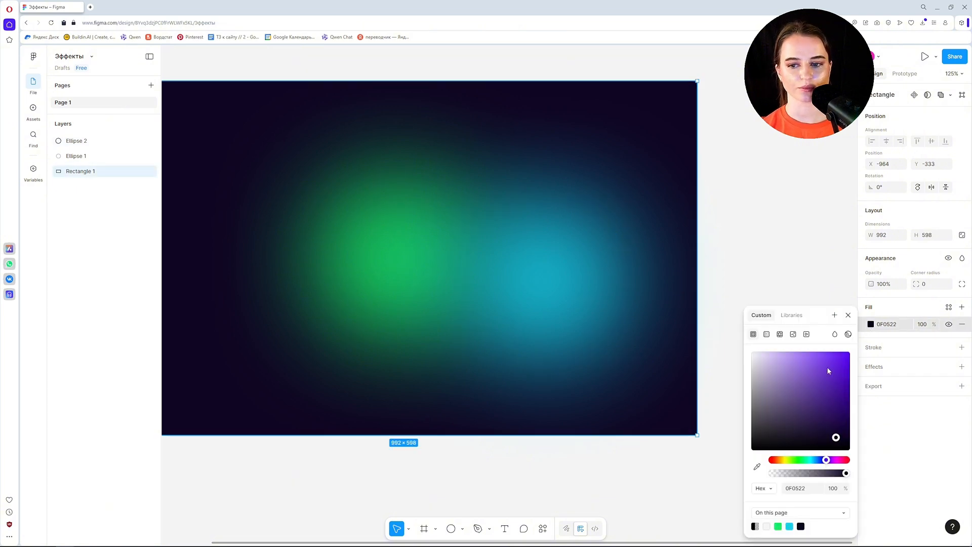
pyautogui.moveTo(827, 367); pyautogui.dragTo(669, 305)
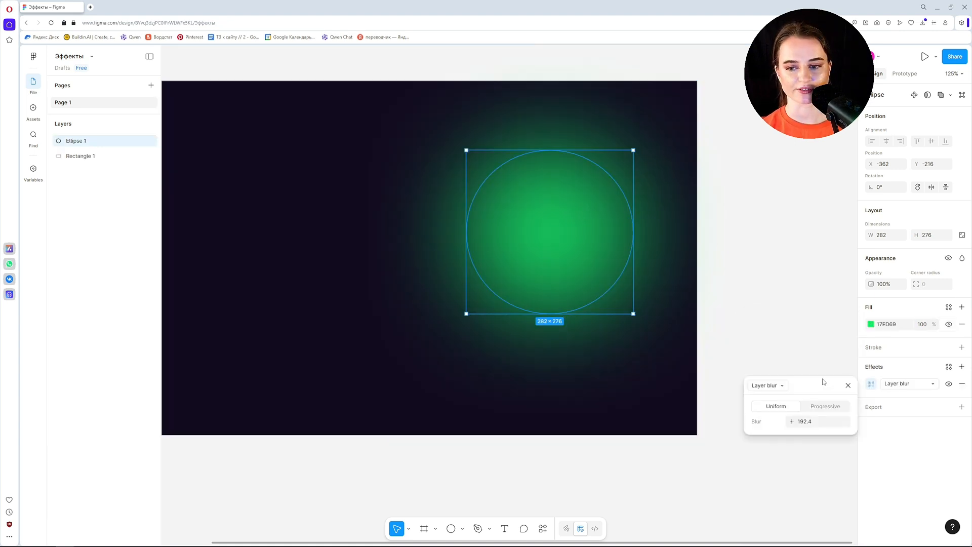
# Switch the green ellipse's layer blur from Uniform to Progressive.
pyautogui.moveTo(823, 378); pyautogui.dragTo(785, 238)
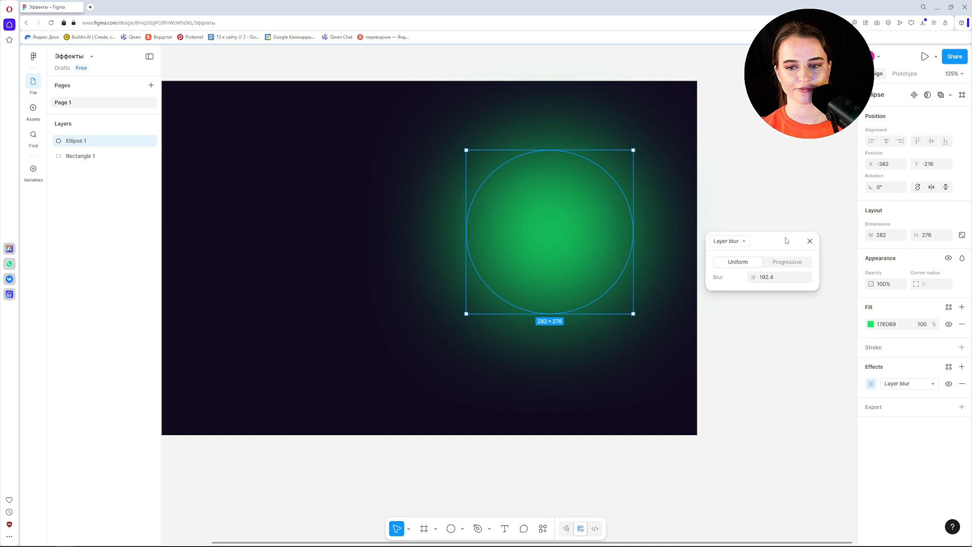
pyautogui.click(784, 263)
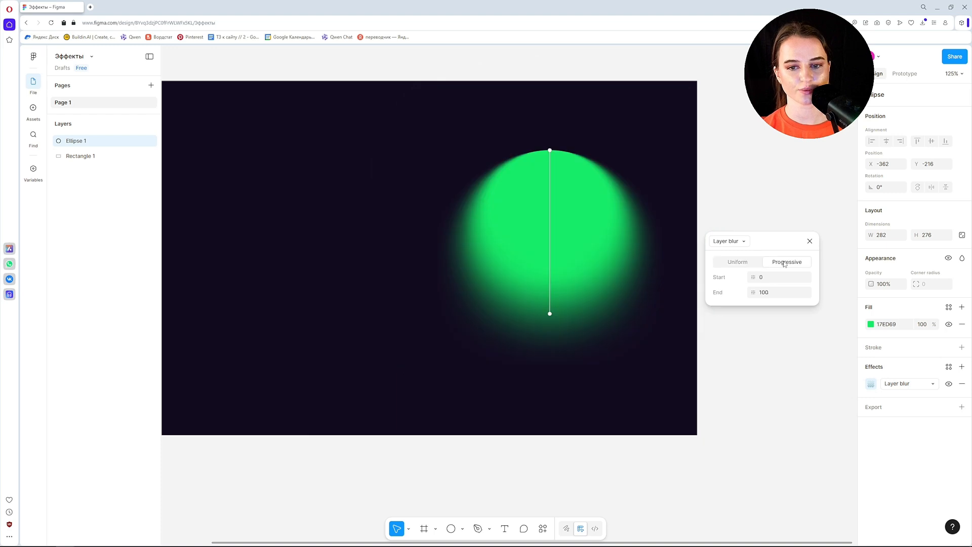
pyautogui.keyDown('ctrl'); pyautogui.scroll(2, 684, 207); pyautogui.keyUp('ctrl')
pyautogui.hscroll(2, 683, 207)
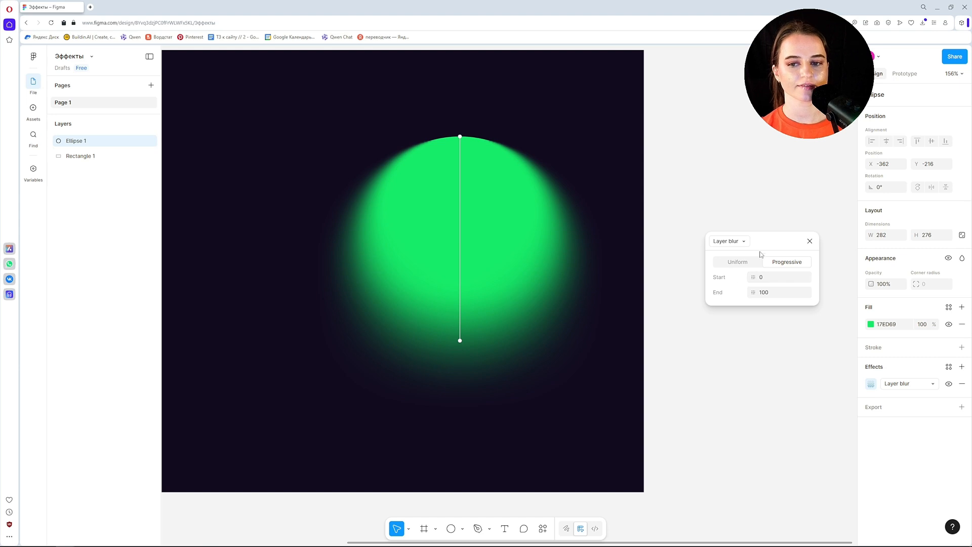
pyautogui.moveTo(759, 255); pyautogui.dragTo(730, 234)
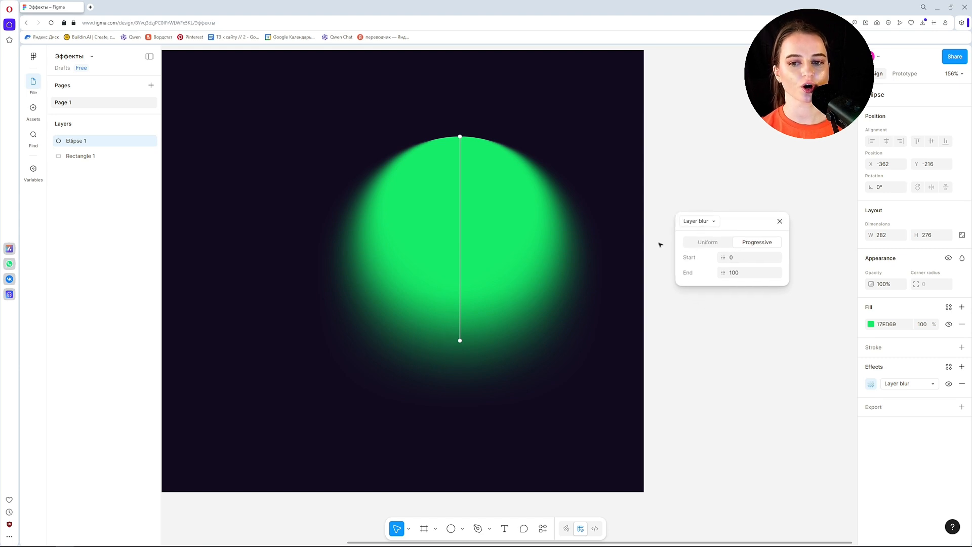
# Set the progressive layer blur to start at 20 and end at 60.
pyautogui.click(751, 257)
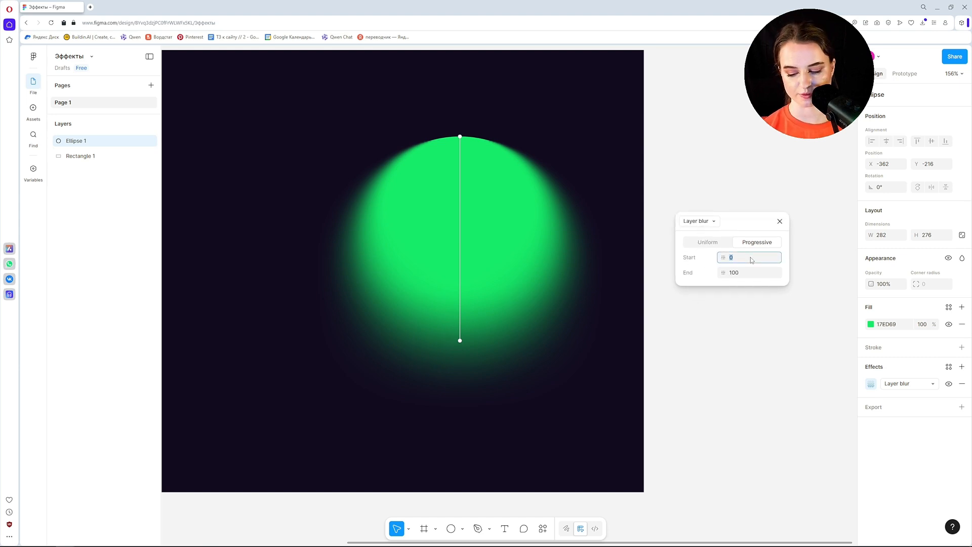
pyautogui.click(754, 272)
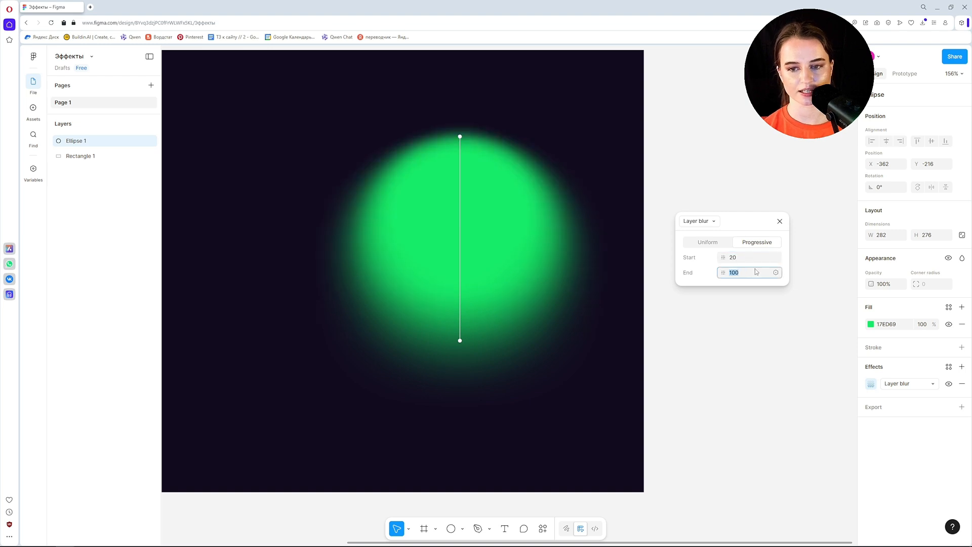
pyautogui.press('Return')
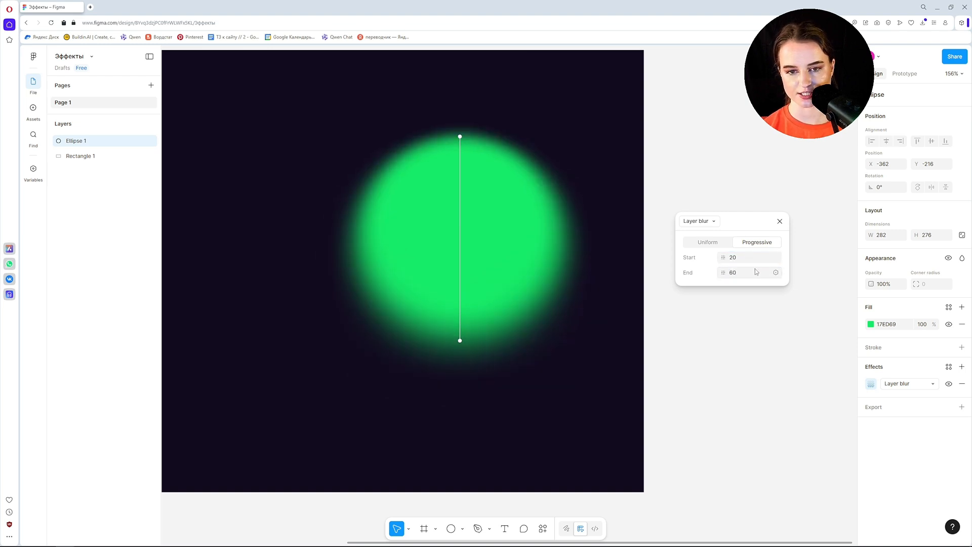
# Redirect the progressive blur so it starts at the ellipse's upper-left edge and ends at its right edge.
pyautogui.moveTo(465, 131); pyautogui.dragTo(329, 222)
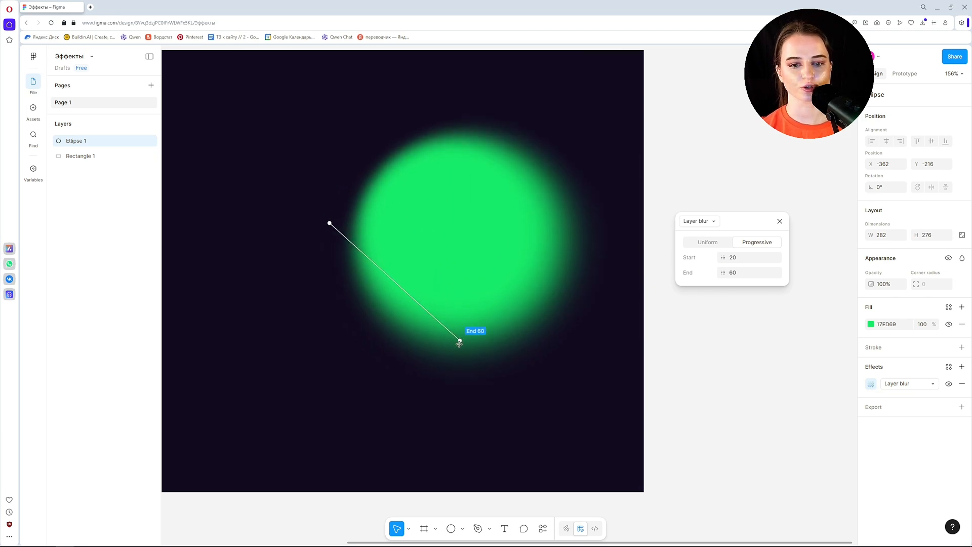
pyautogui.moveTo(459, 340); pyautogui.dragTo(561, 238)
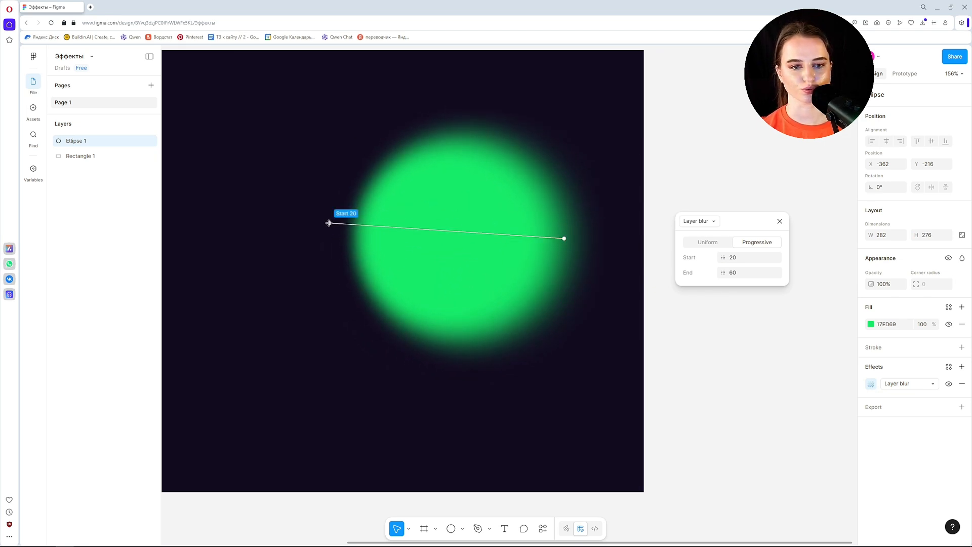
pyautogui.moveTo(329, 223); pyautogui.dragTo(367, 177)
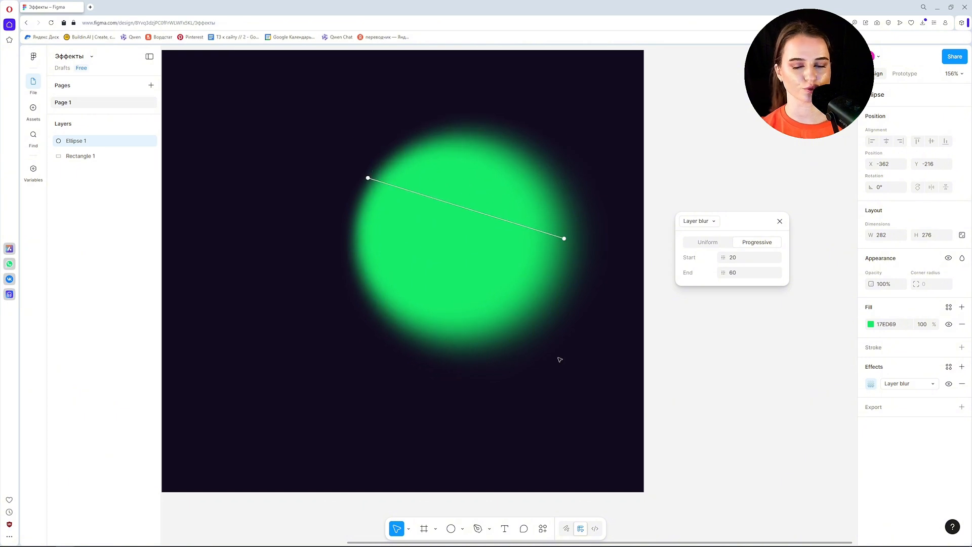
# Change the ellipse's effect from Layer blur to Background blur and make it Uniform.
pyautogui.moveTo(757, 226); pyautogui.dragTo(773, 294)
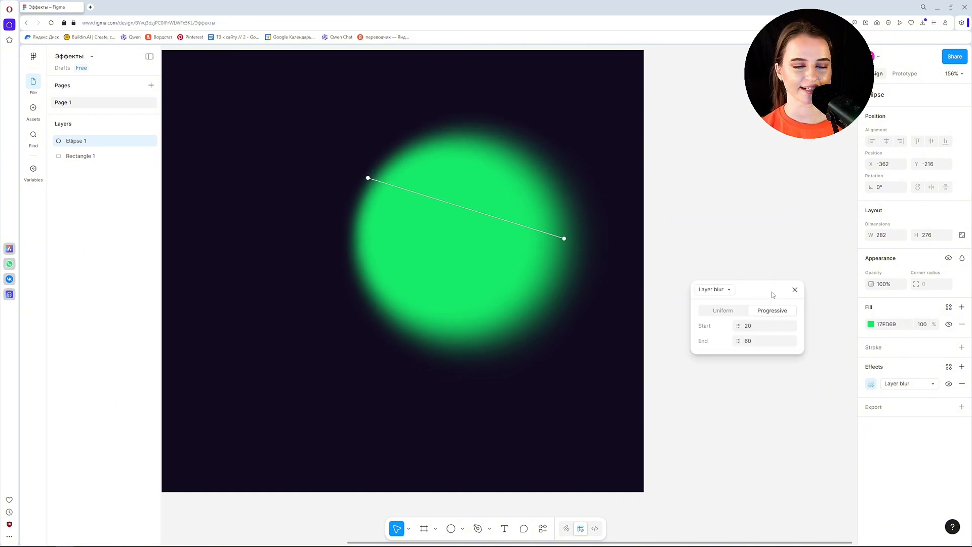
pyautogui.click(713, 293)
pyautogui.click(715, 302)
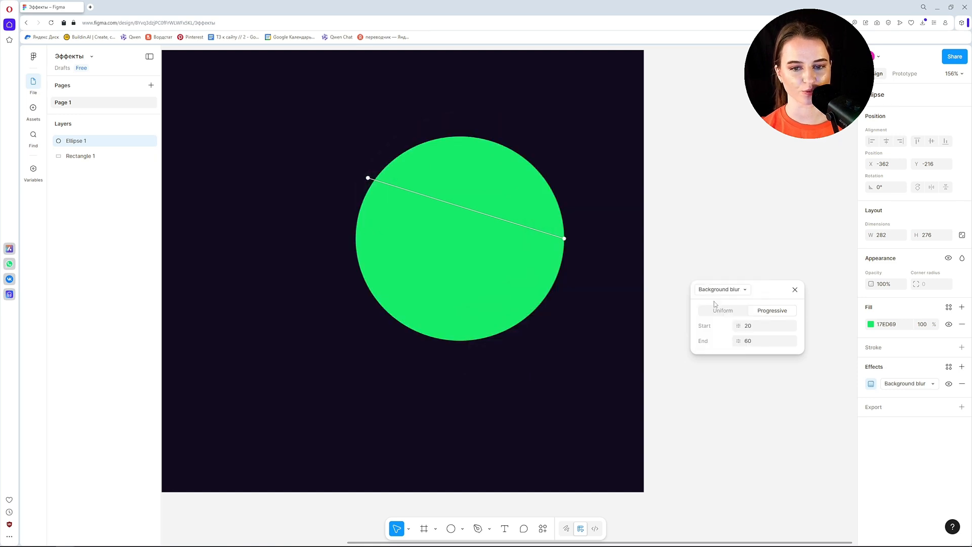
pyautogui.click(723, 311)
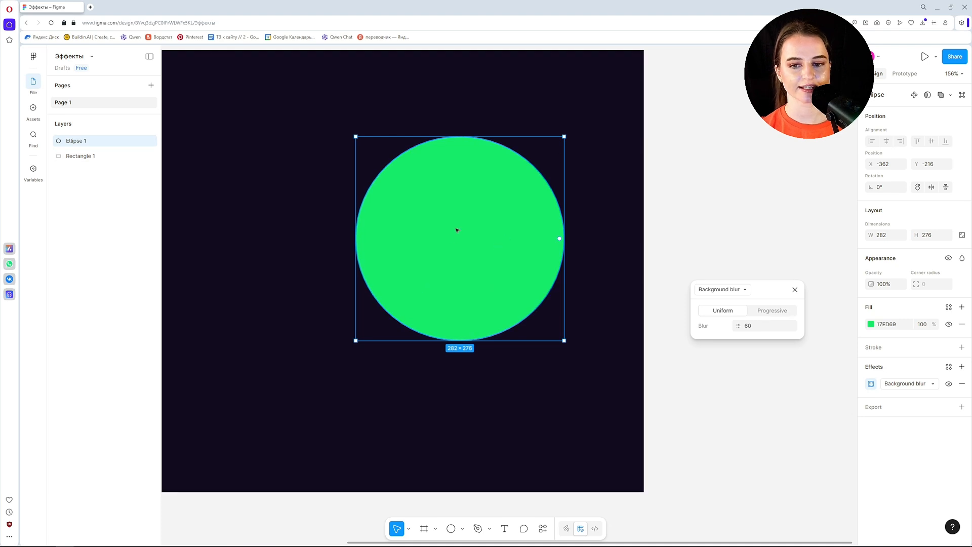
# Move the ellipse to about X -368, Y -214 and lower its fill opacity to 11%.
pyautogui.moveTo(427, 250); pyautogui.dragTo(440, 280)
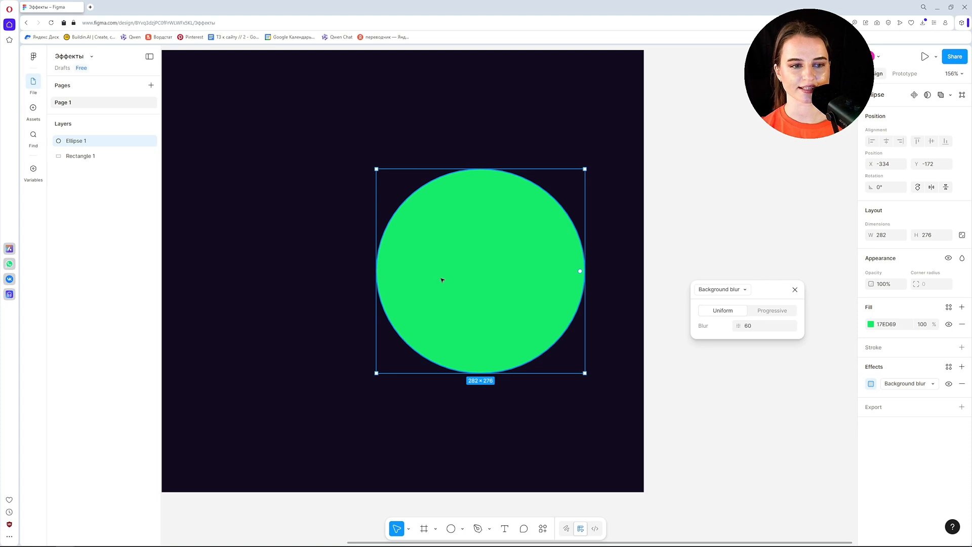
pyautogui.moveTo(442, 279); pyautogui.dragTo(417, 267)
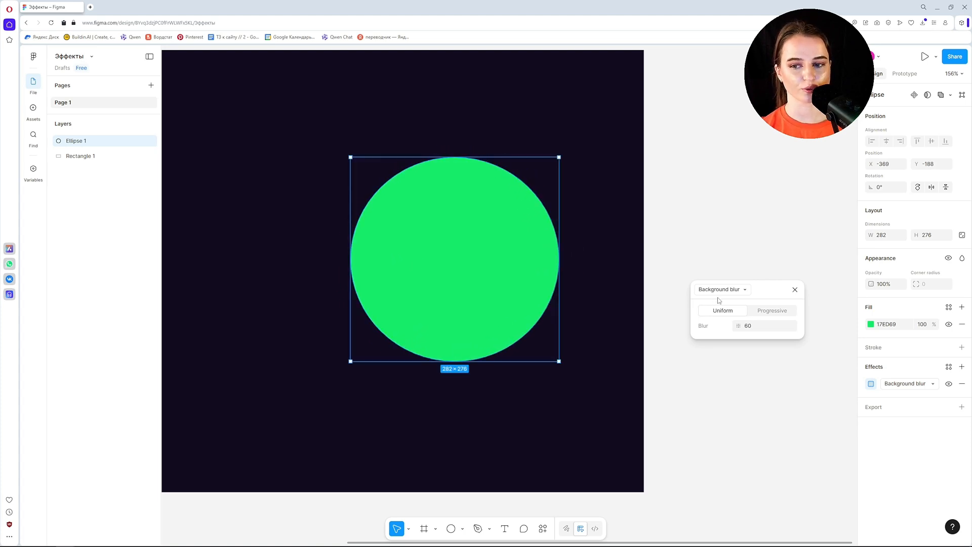
pyautogui.moveTo(444, 250); pyautogui.dragTo(443, 226)
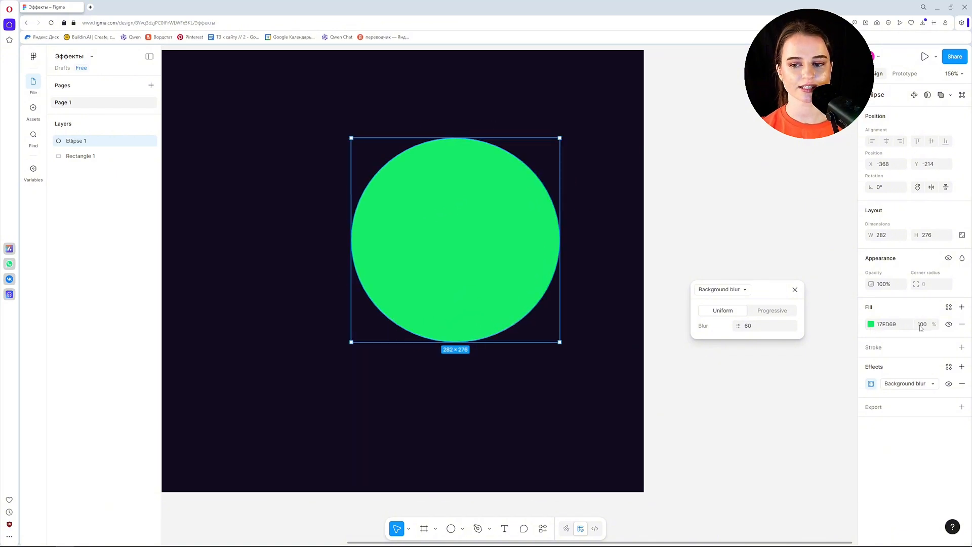
pyautogui.click(870, 324)
pyautogui.moveTo(840, 479); pyautogui.dragTo(779, 475)
pyautogui.click(669, 239)
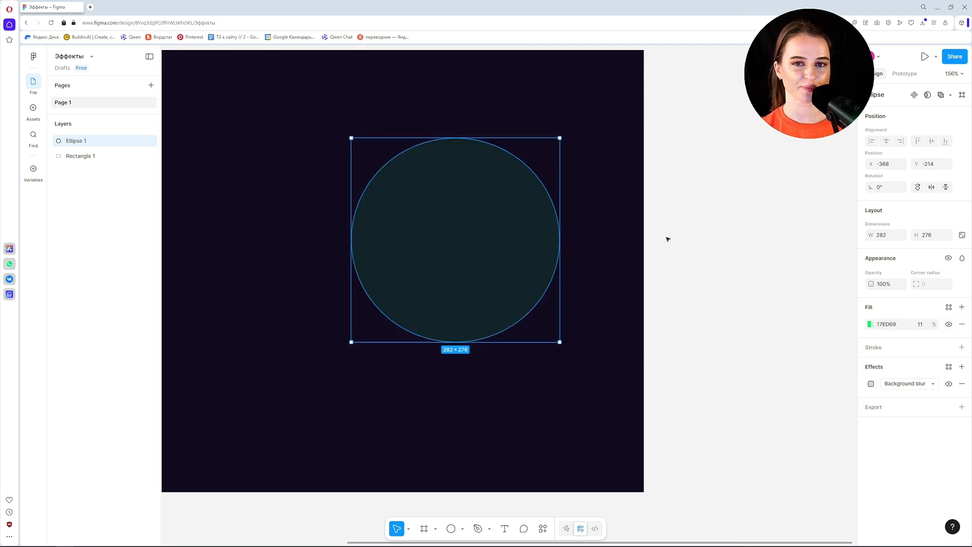
# Move the translucent ellipse across the rectangle's right edge, to about X -107, Y -196.
pyautogui.moveTo(472, 269); pyautogui.dragTo(608, 282)
pyautogui.hotkey('shift', '2')
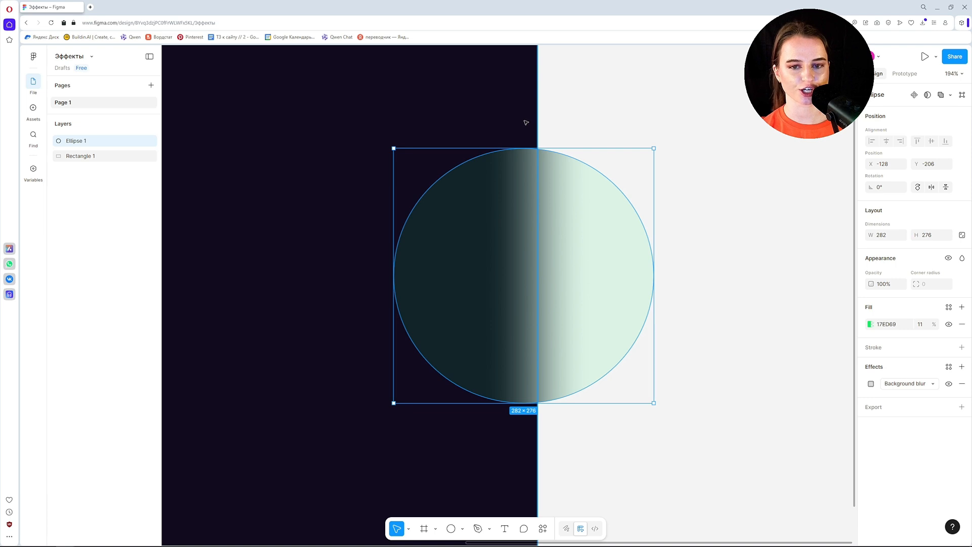
pyautogui.moveTo(516, 219); pyautogui.dragTo(529, 234)
# Increase the ellipse's uniform background blur to 72.2.
pyautogui.click(871, 383)
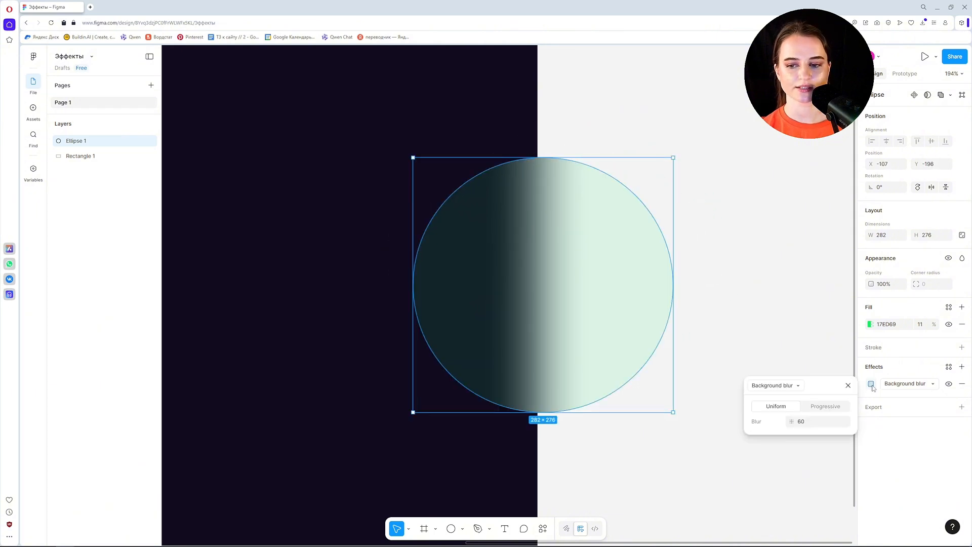
pyautogui.moveTo(828, 384); pyautogui.dragTo(779, 232)
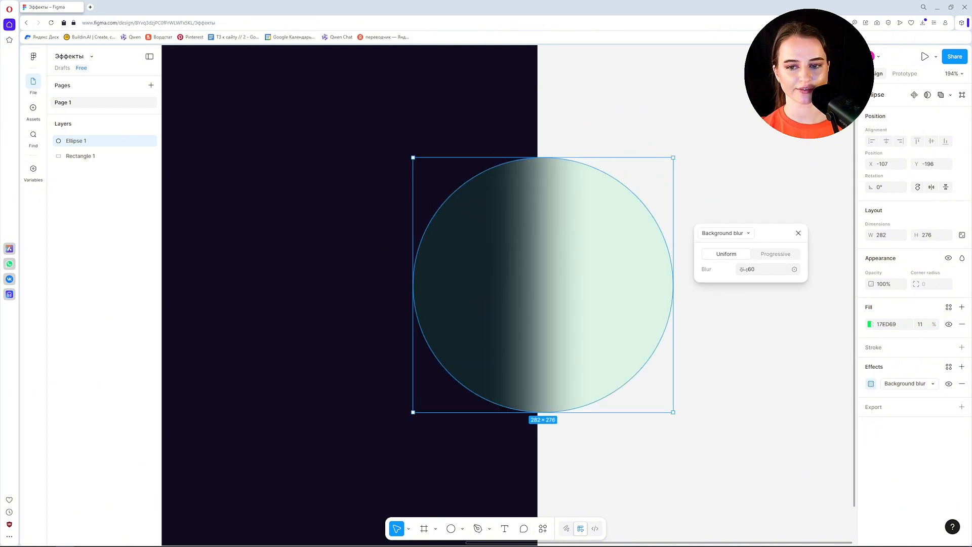
pyautogui.moveTo(741, 269); pyautogui.dragTo(861, 284)
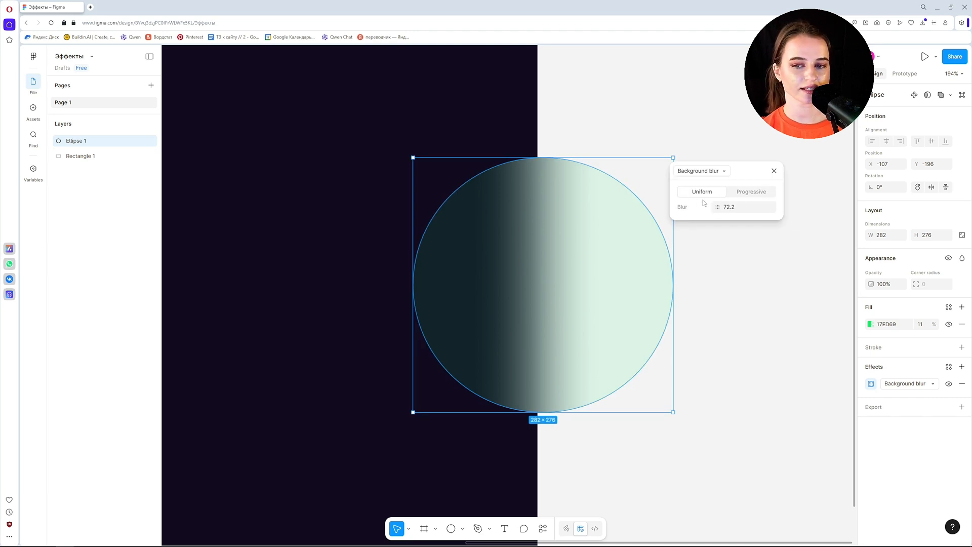
# Make the background blur Progressive, starting near the ellipse's top at the rectangle's edge and ending in its lower-left part.
pyautogui.click(751, 193)
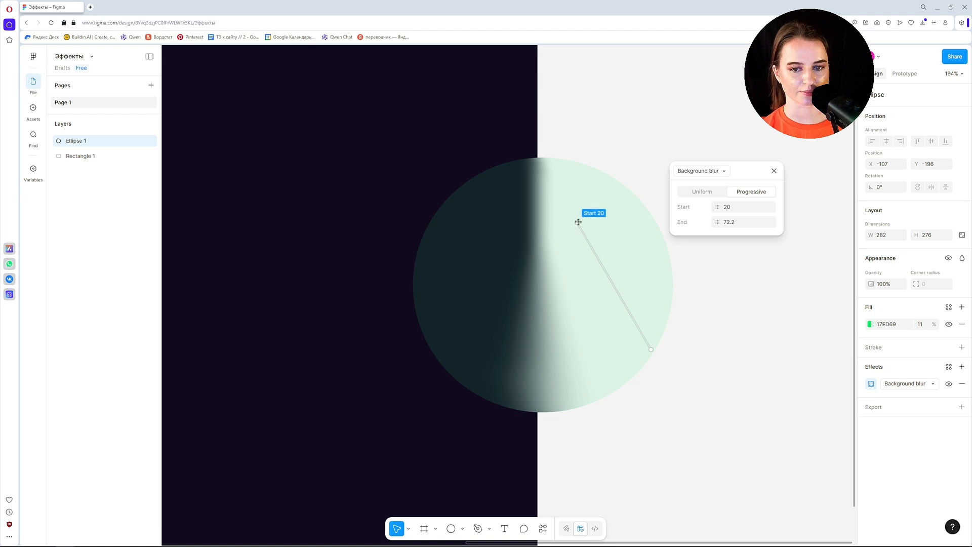
pyautogui.moveTo(578, 222); pyautogui.dragTo(546, 171)
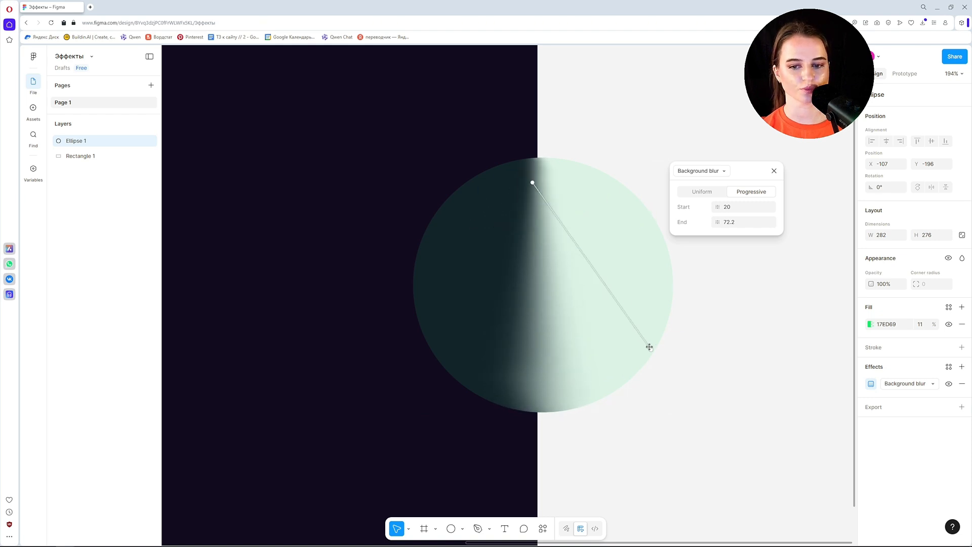
pyautogui.moveTo(650, 349); pyautogui.dragTo(462, 369)
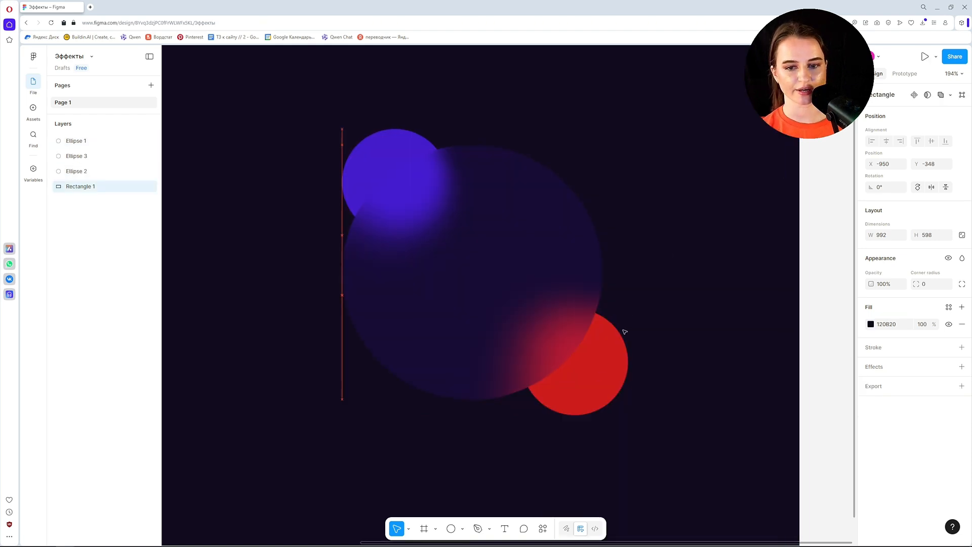
# Place the red circle on the large ellipse's upper-right edge and the purple one on its upper-left edge, nudging the ellipse to X -457, Y -218.
pyautogui.click(625, 329)
pyautogui.moveTo(564, 386); pyautogui.dragTo(549, 217)
pyautogui.click(391, 159)
pyautogui.moveTo(390, 158); pyautogui.dragTo(358, 162)
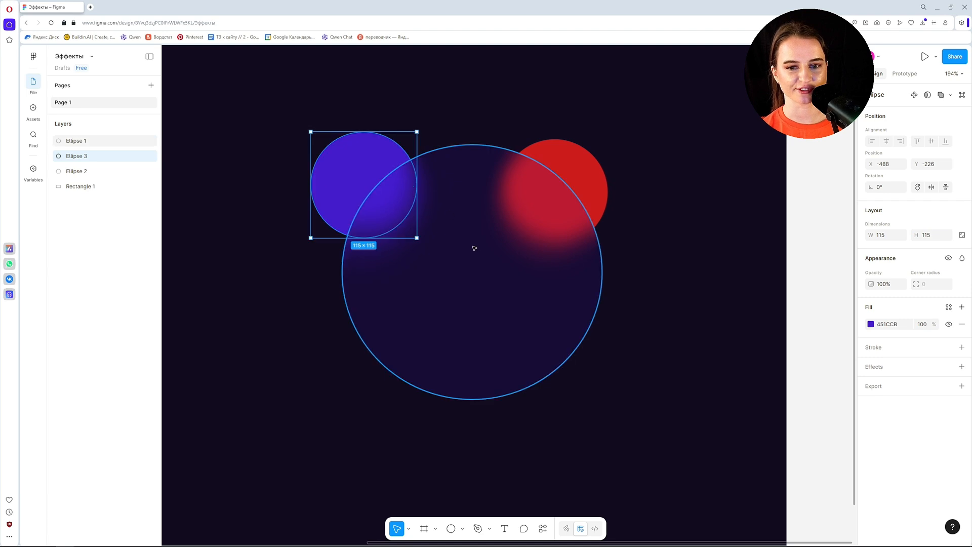
pyautogui.moveTo(473, 245); pyautogui.dragTo(470, 240)
pyautogui.click(675, 201)
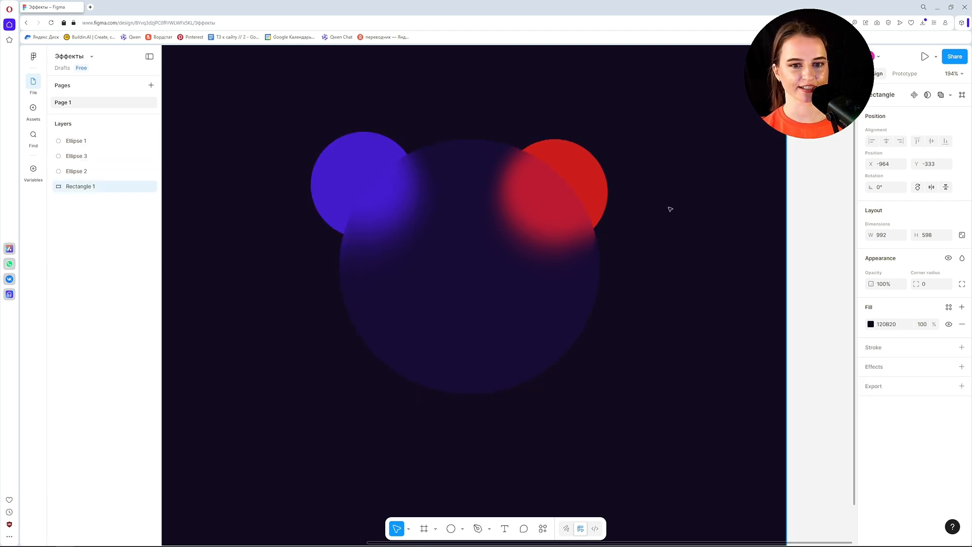
# Change the large ellipse's effect from Background blur to Noise.
pyautogui.scroll(3, 673, 219)
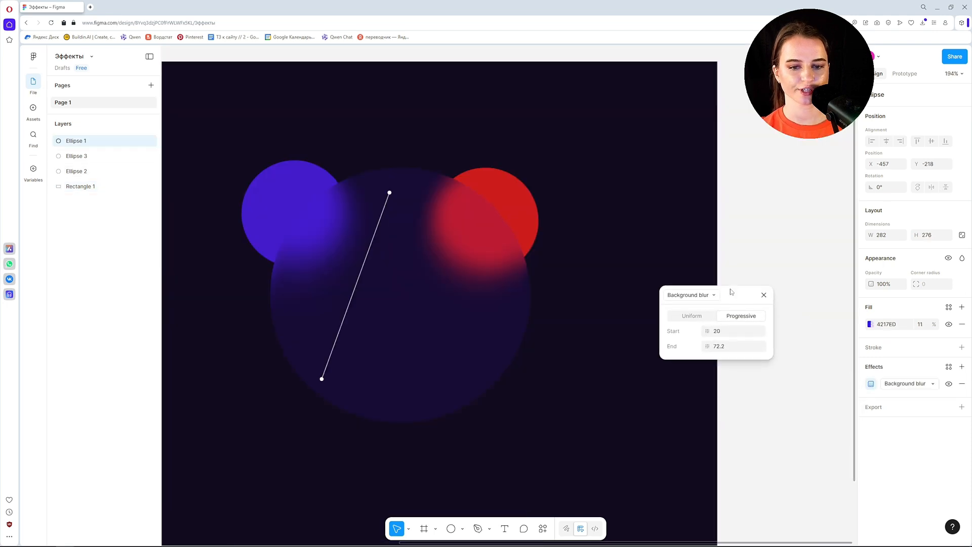
pyautogui.moveTo(731, 292); pyautogui.dragTo(705, 288)
pyautogui.click(664, 293)
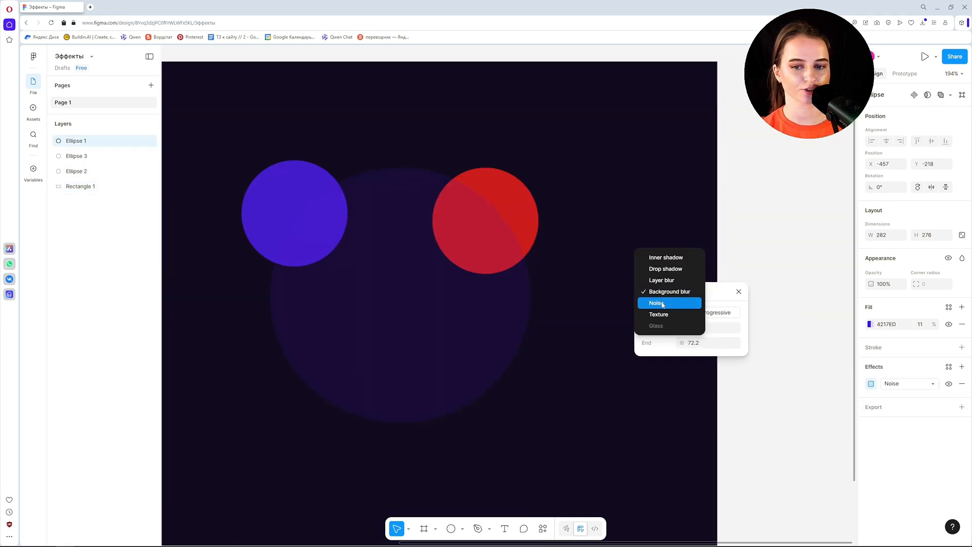
pyautogui.click(662, 303)
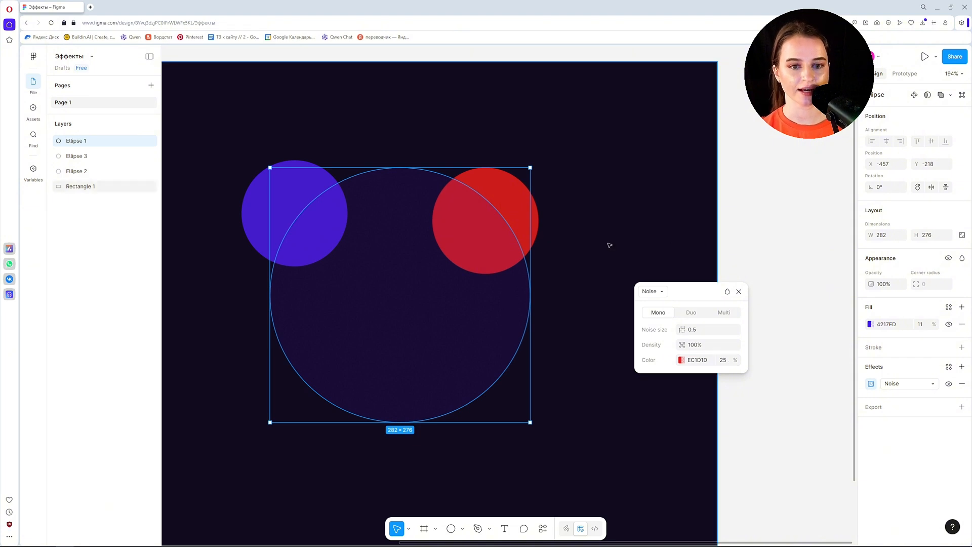
# Set the Mono noise colour to FFFFFF at 100% opacity and the noise size to 1.1.
pyautogui.scroll(-5, 649, 189)
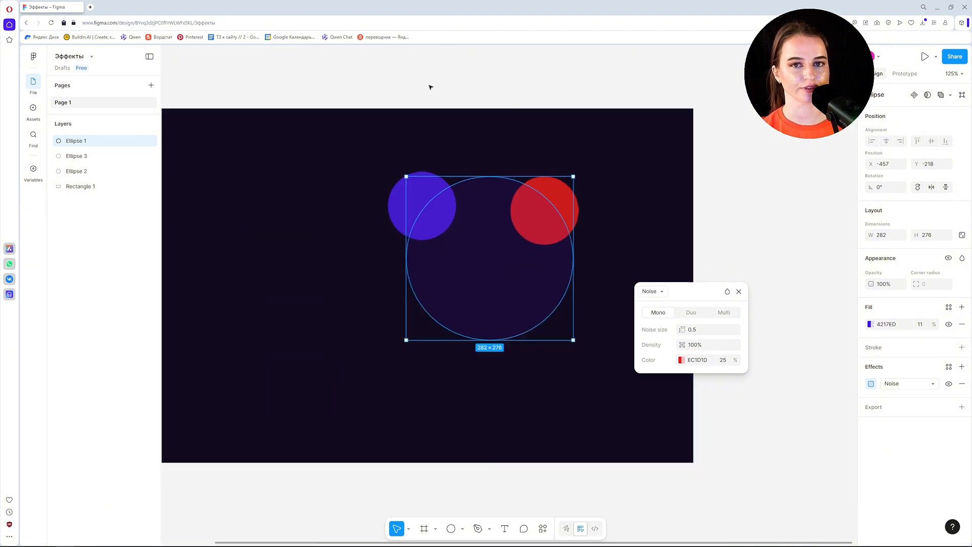
pyautogui.scroll(5, 540, 238)
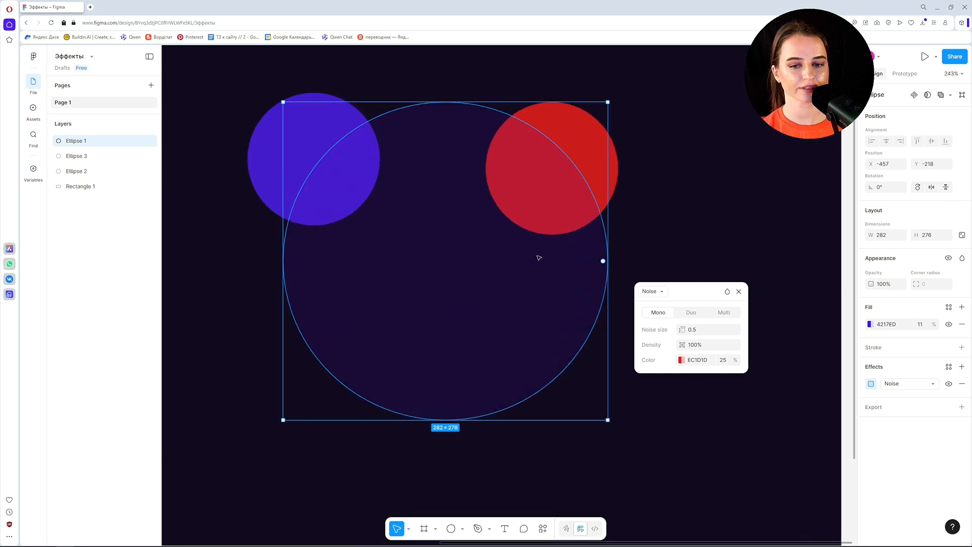
pyautogui.click(681, 360)
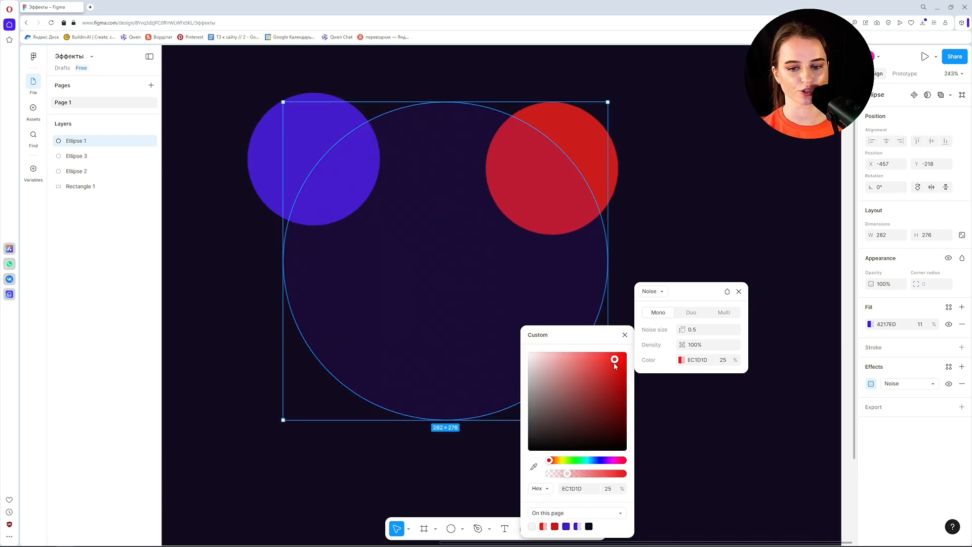
pyautogui.moveTo(615, 365); pyautogui.dragTo(457, 291)
pyautogui.click(576, 475)
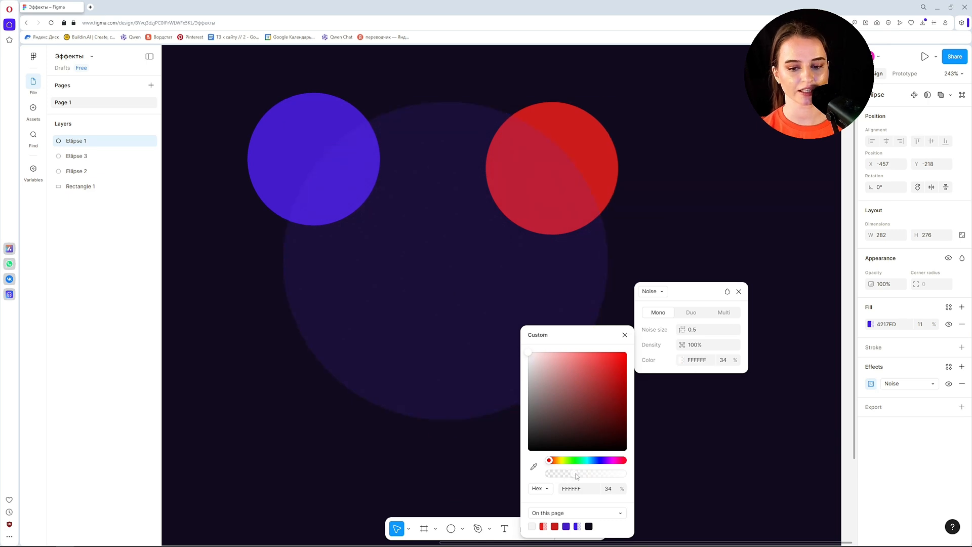
pyautogui.moveTo(576, 476); pyautogui.dragTo(624, 478)
pyautogui.scroll(3, 499, 196)
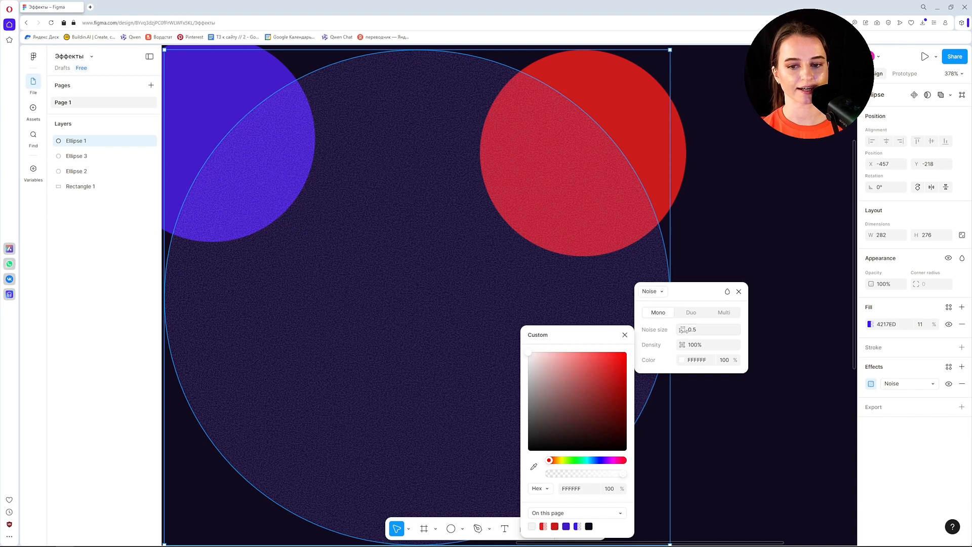
pyautogui.moveTo(688, 330); pyautogui.dragTo(721, 347)
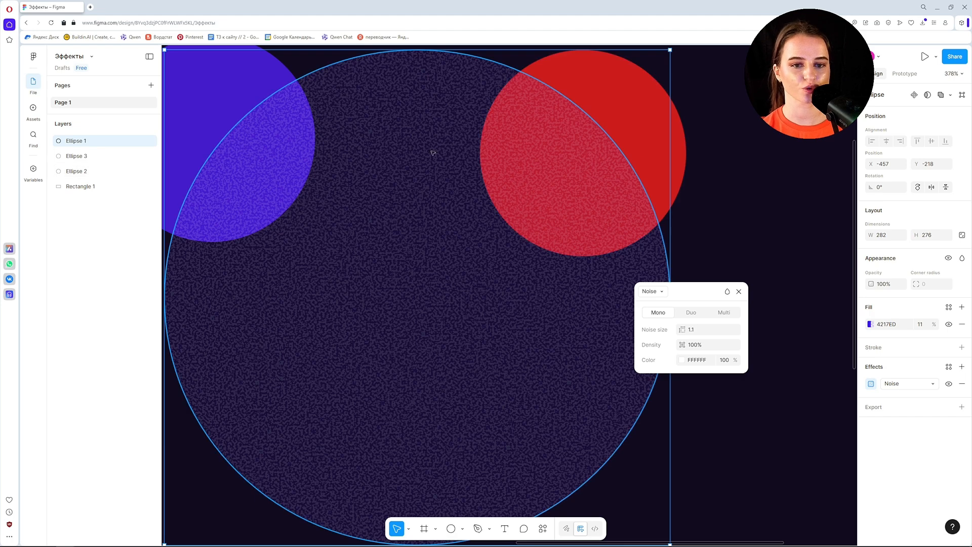
# Switch the noise to Duo with a second colour of 000000 at 100%, and set the noise size to 0.8.
pyautogui.click(693, 312)
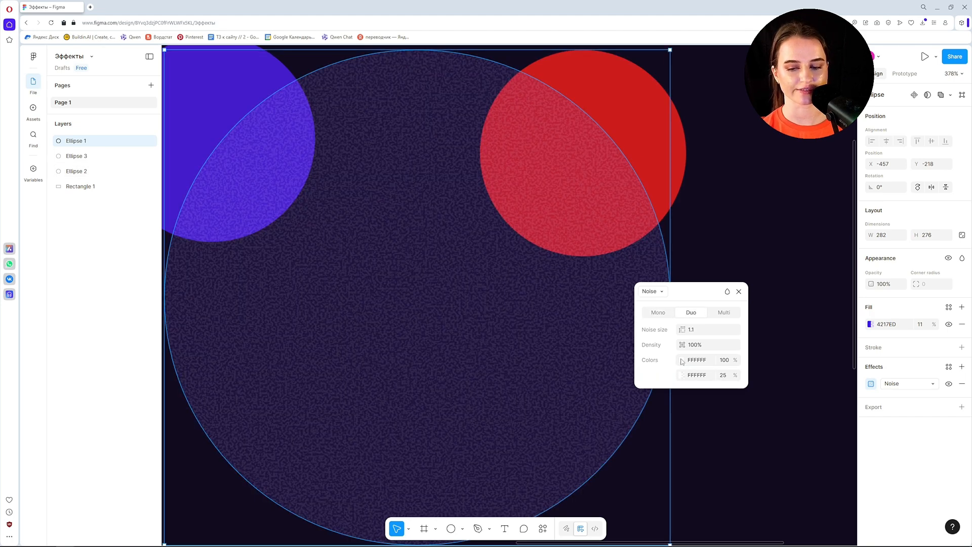
pyautogui.click(681, 375)
pyautogui.click(584, 430)
pyautogui.moveTo(583, 429); pyautogui.dragTo(666, 482)
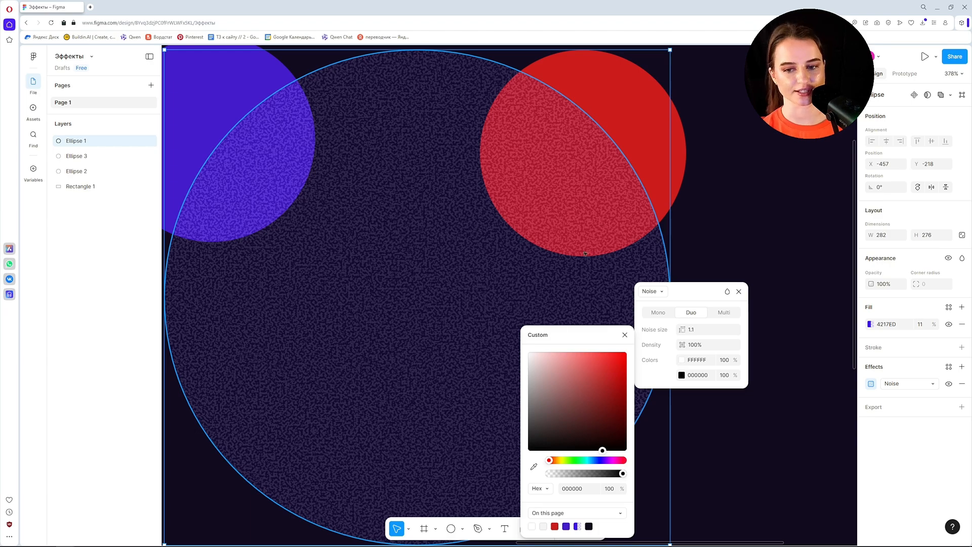
pyautogui.moveTo(681, 329)
pyautogui.mouseDown()
pyautogui.moveTo(693, 334)
pyautogui.moveTo(680, 330)
pyautogui.mouseUp()
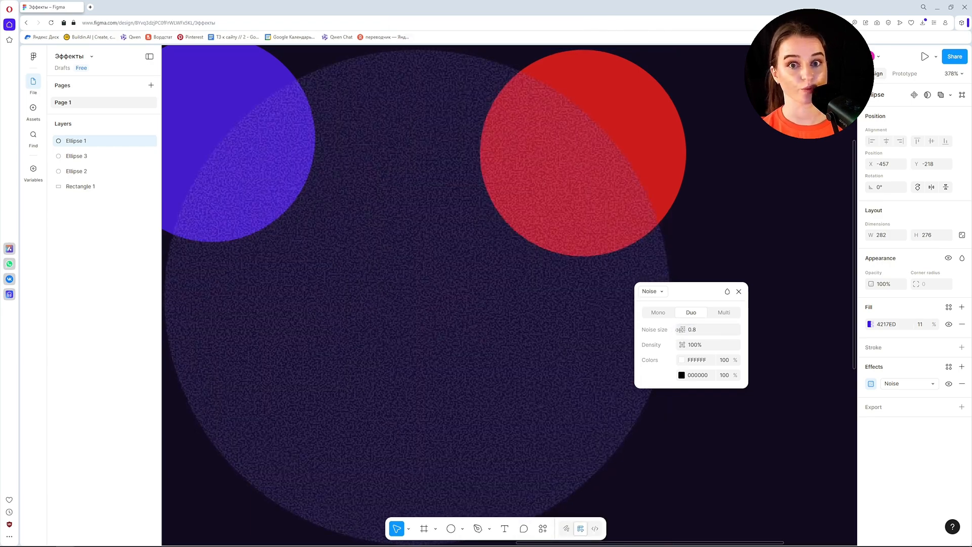
# Switch the noise to Multi at 100% opacity and set the ellipse's fill to FFFFFF at 100%.
pyautogui.click(720, 314)
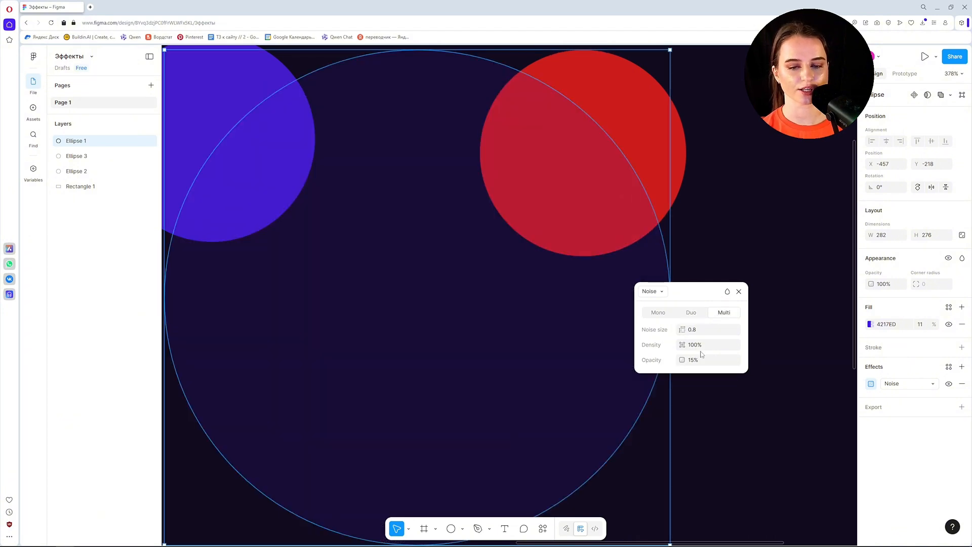
pyautogui.moveTo(681, 360)
pyautogui.mouseDown()
pyautogui.moveTo(744, 360)
pyautogui.moveTo(680, 358)
pyautogui.mouseUp()
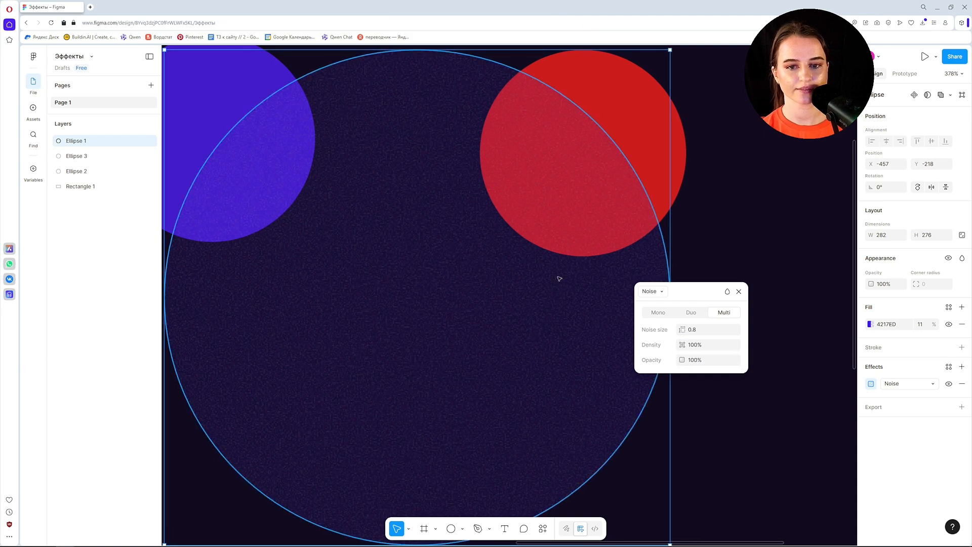
pyautogui.click(871, 325)
pyautogui.moveTo(840, 359); pyautogui.dragTo(694, 298)
pyautogui.moveTo(825, 459); pyautogui.dragTo(849, 473)
# Set the ellipse's noise size to 0.7 and review the blend modes available for the noise.
pyautogui.click(871, 383)
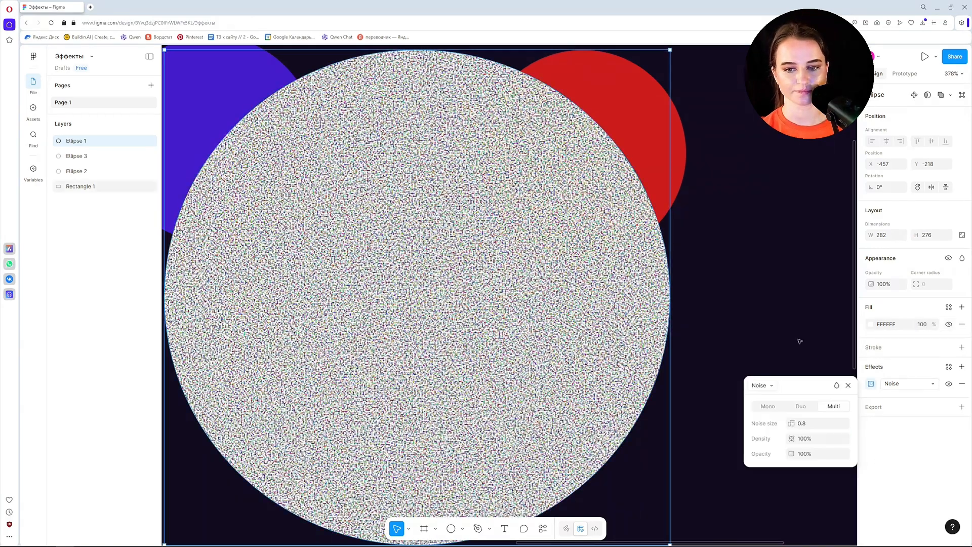
pyautogui.moveTo(784, 399); pyautogui.dragTo(676, 230)
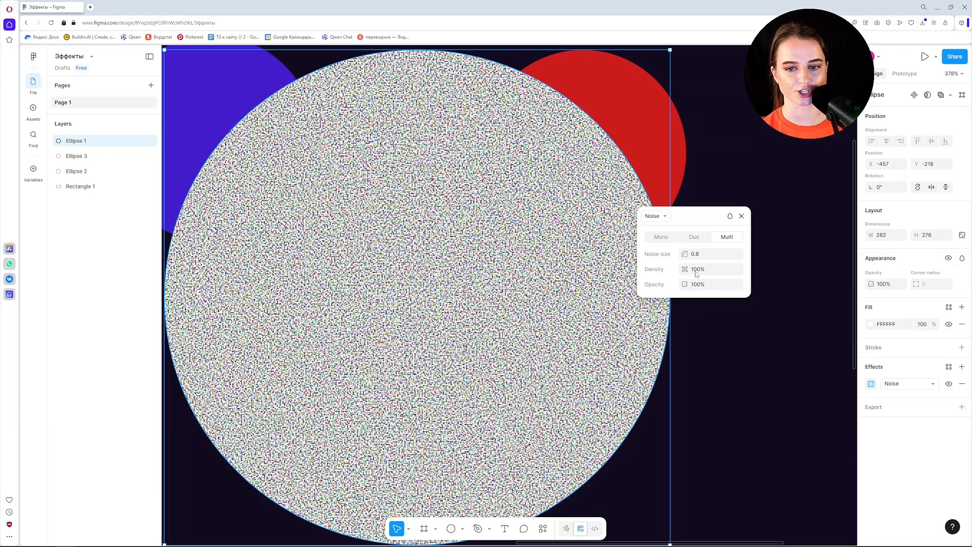
pyautogui.moveTo(685, 253); pyautogui.dragTo(684, 252)
pyautogui.click(729, 215)
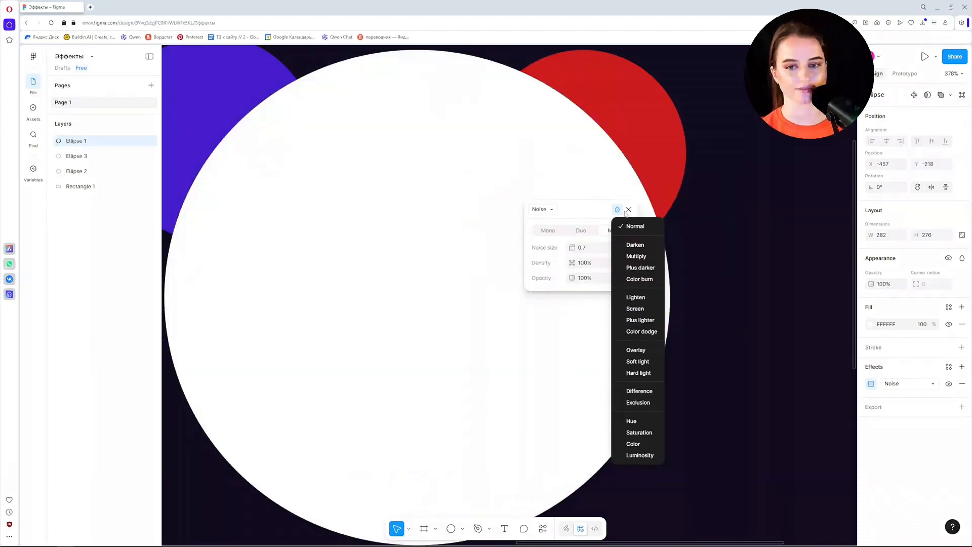
pyautogui.click(626, 212)
# Change the ellipse's effect to Texture with a size of 0.9 and a radius of 100.
pyautogui.click(668, 258)
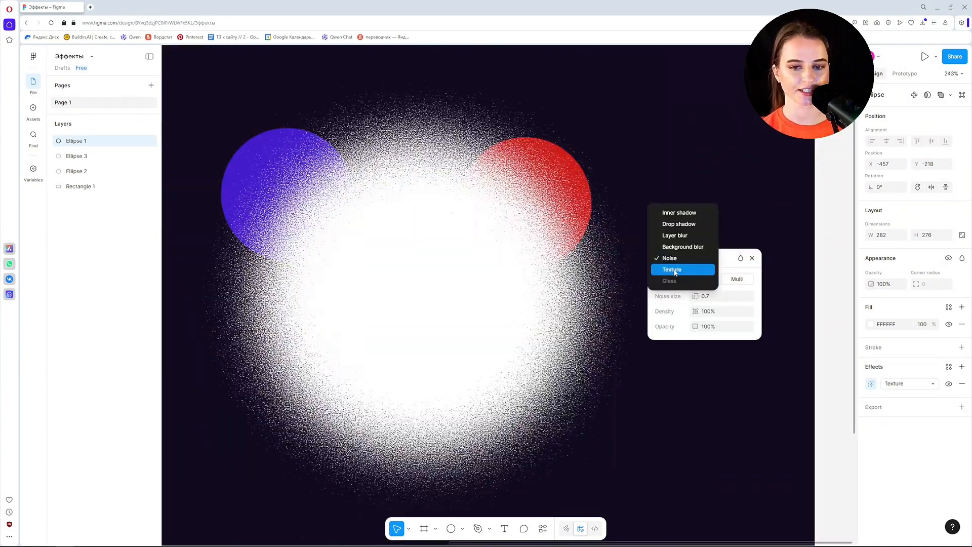
pyautogui.click(674, 271)
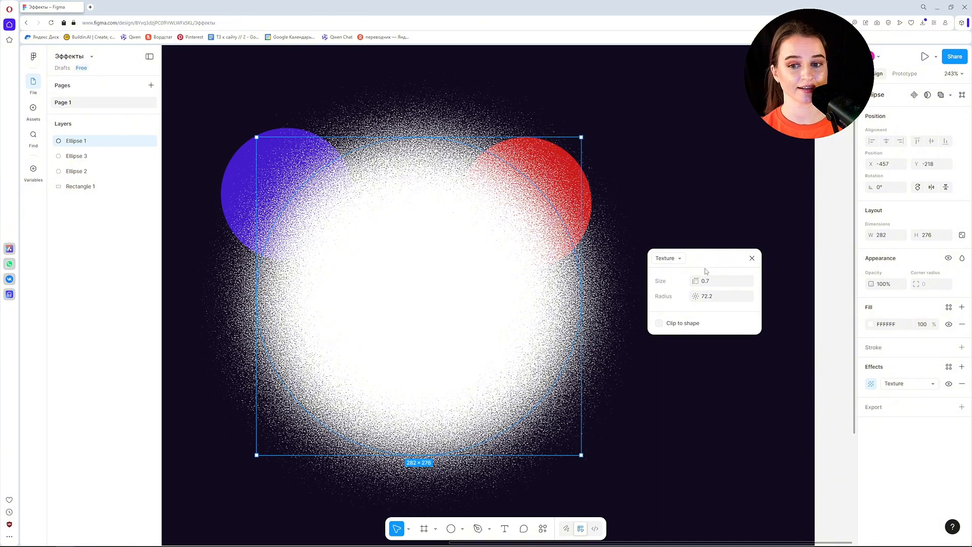
pyautogui.moveTo(696, 281); pyautogui.dragTo(664, 324)
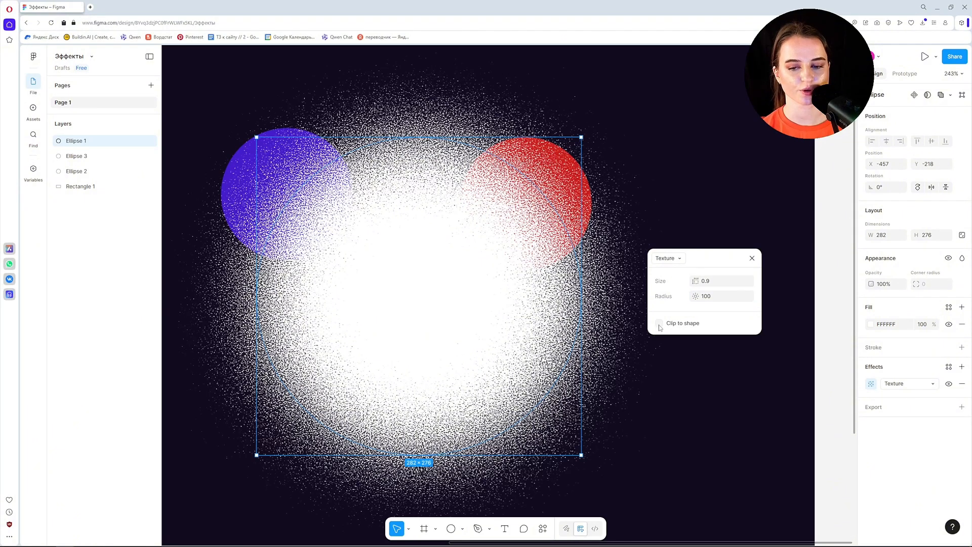
# Clip the texture to the ellipse's shape and raise the texture size to 31.5.
pyautogui.click(659, 324)
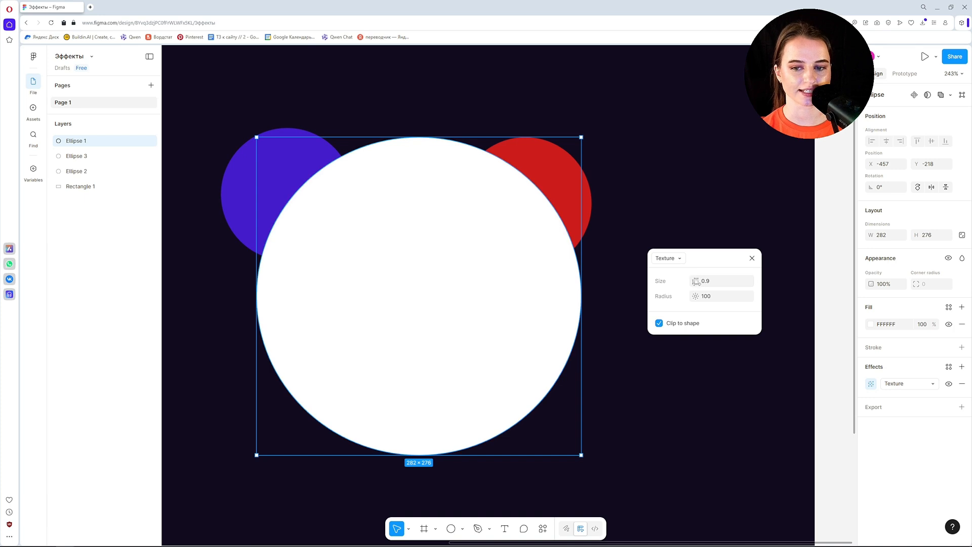
pyautogui.moveTo(660, 281); pyautogui.dragTo(667, 283)
pyautogui.moveTo(464, 282); pyautogui.dragTo(30, 279)
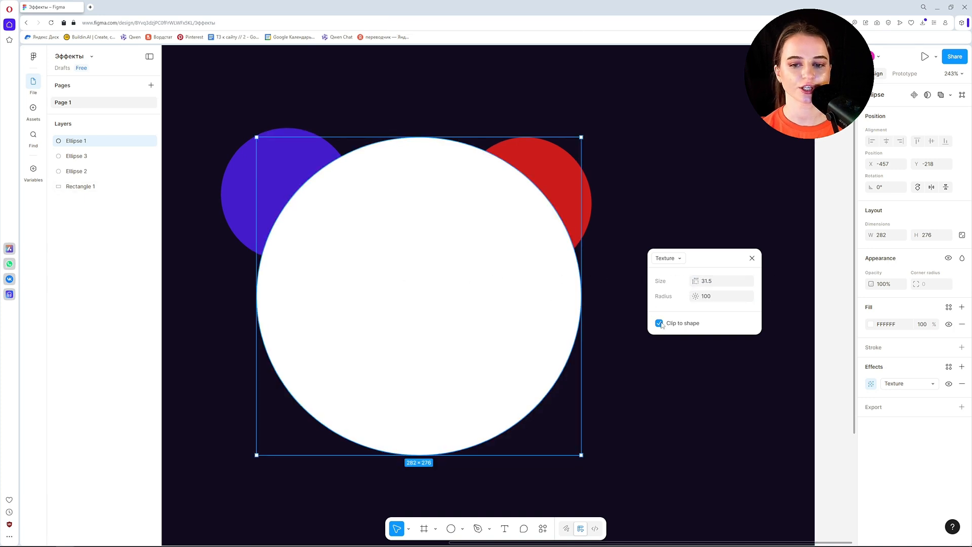
pyautogui.click(645, 353)
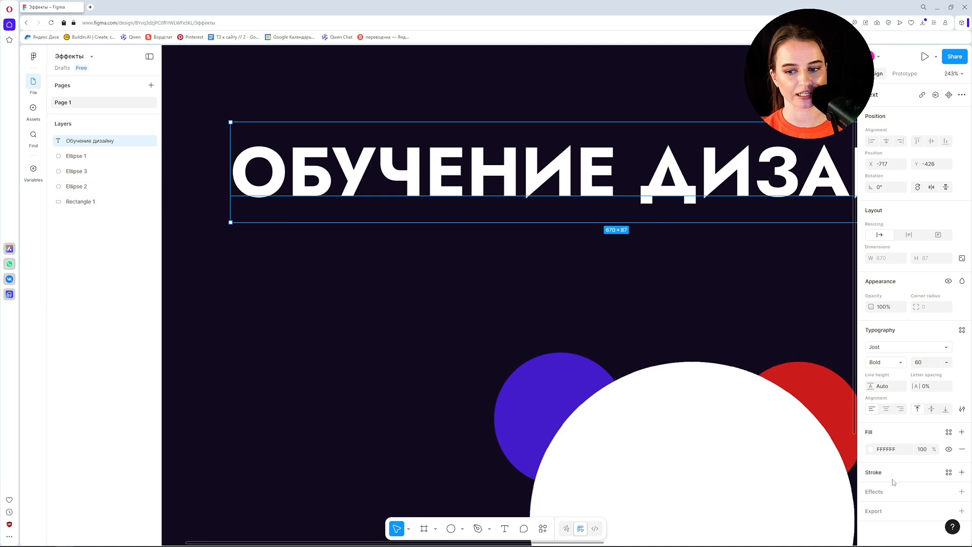
# Add an effect to the "Обучение дизайну" heading and open its settings.
pyautogui.click(961, 491)
pyautogui.click(871, 508)
pyautogui.moveTo(795, 425); pyautogui.dragTo(742, 314)
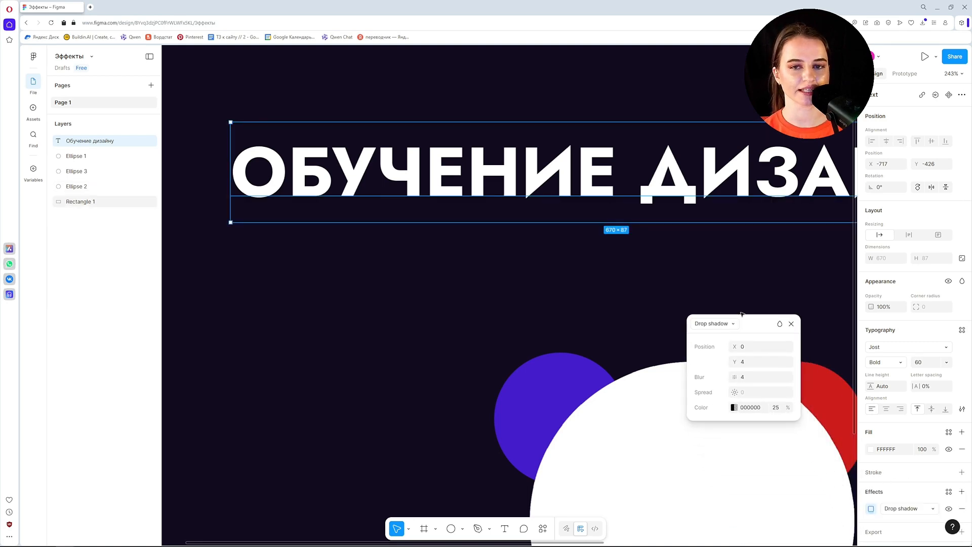
# Make the heading's effect a progressive Layer blur with its end point beneath the letter Ч in the first word.
pyautogui.click(714, 324)
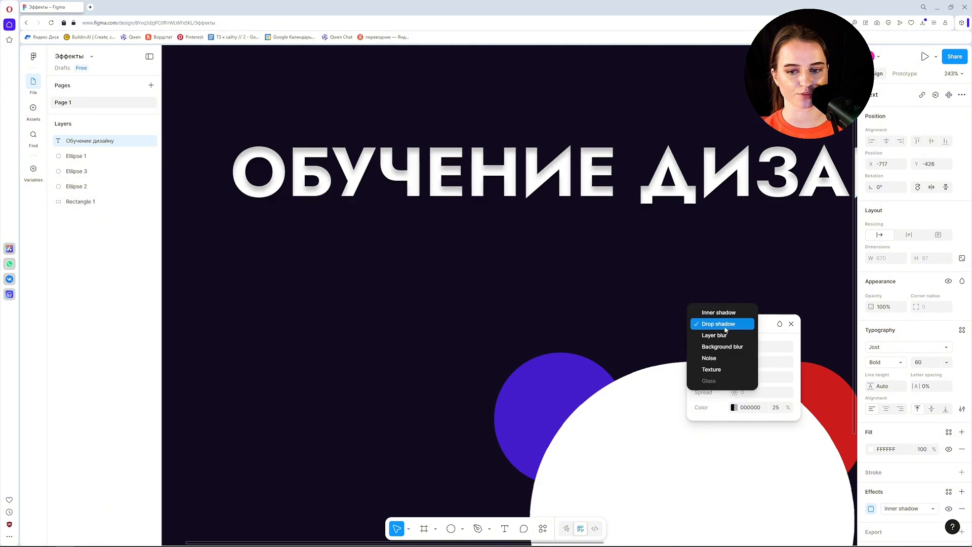
pyautogui.click(722, 338)
pyautogui.click(776, 348)
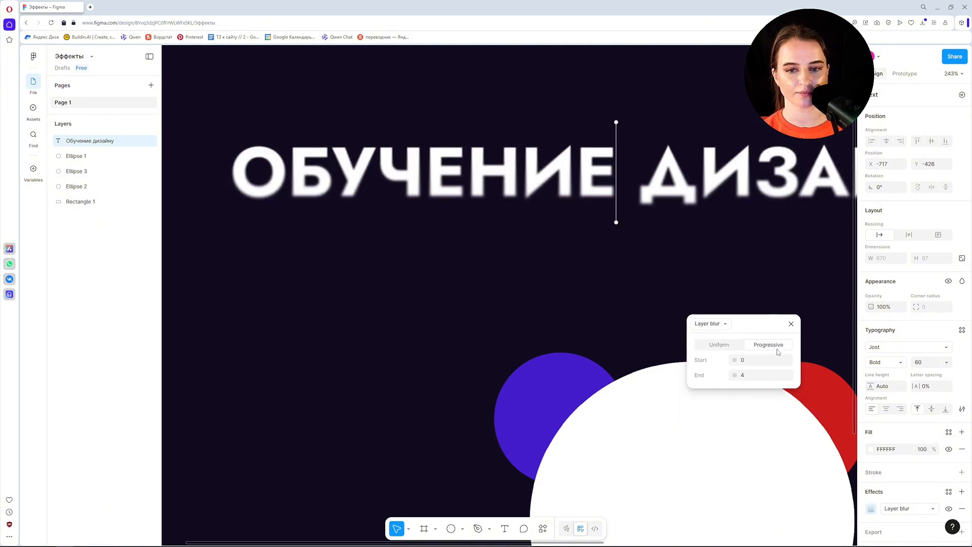
pyautogui.moveTo(616, 221); pyautogui.dragTo(408, 200)
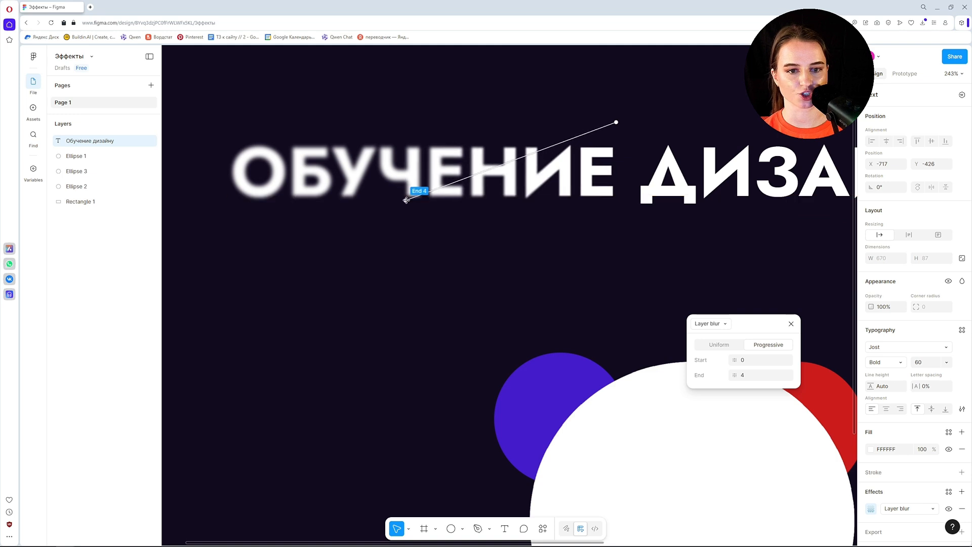
# Move the heading's progressive blur start point above the letter Ч, and add a Texture effect to the heading.
pyautogui.moveTo(612, 120); pyautogui.dragTo(408, 140)
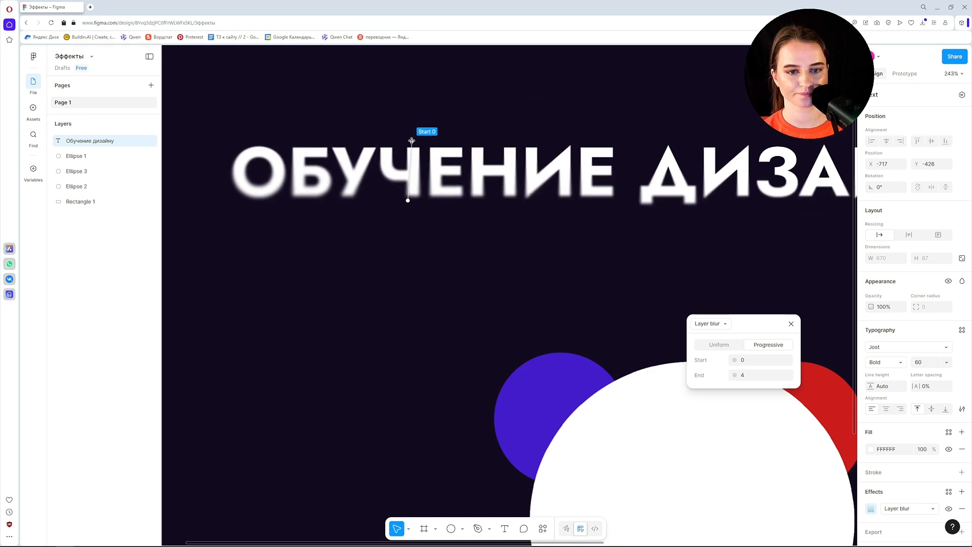
pyautogui.click(961, 491)
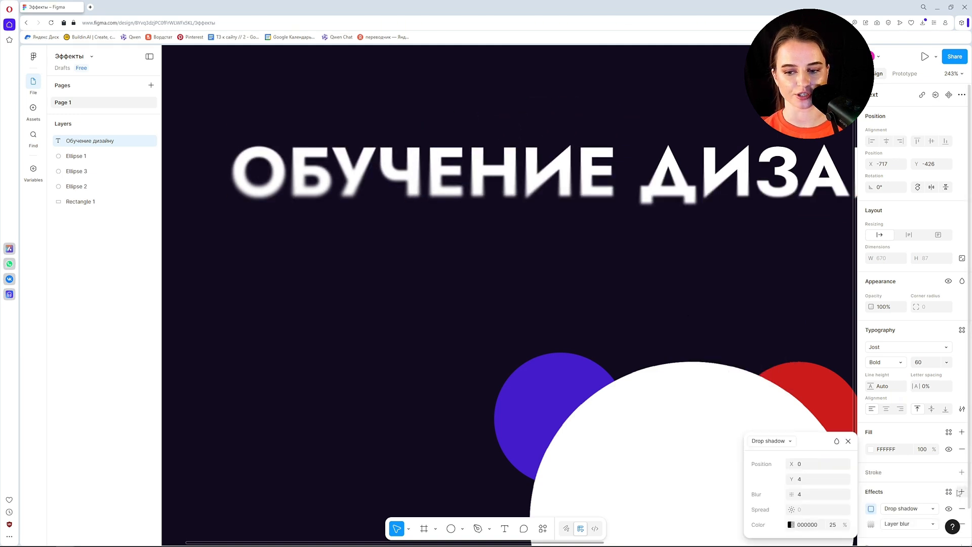
pyautogui.click(790, 441)
pyautogui.press('Down')
pyautogui.press('Down')
pyautogui.press('Down')
pyautogui.press('Down')
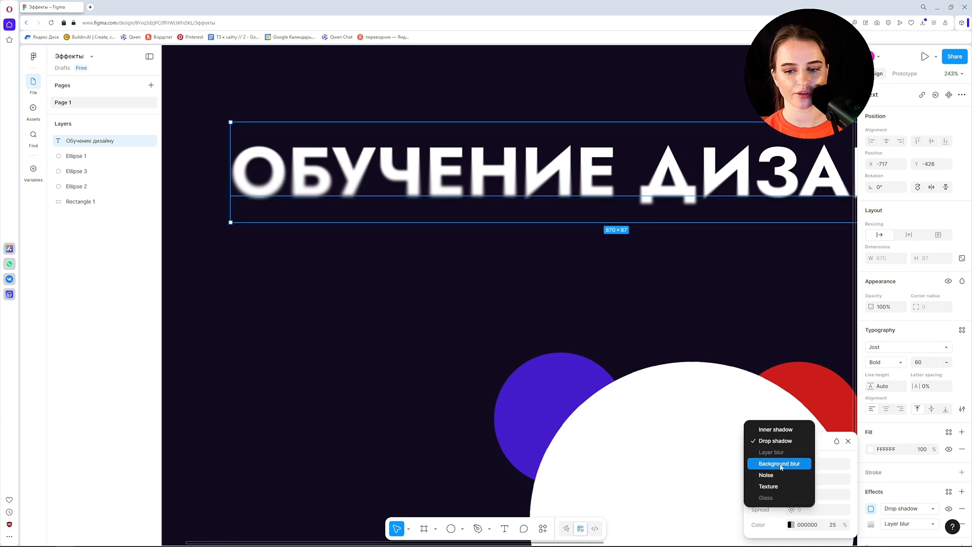
pyautogui.press('Return')
pyautogui.moveTo(797, 450); pyautogui.dragTo(531, 255)
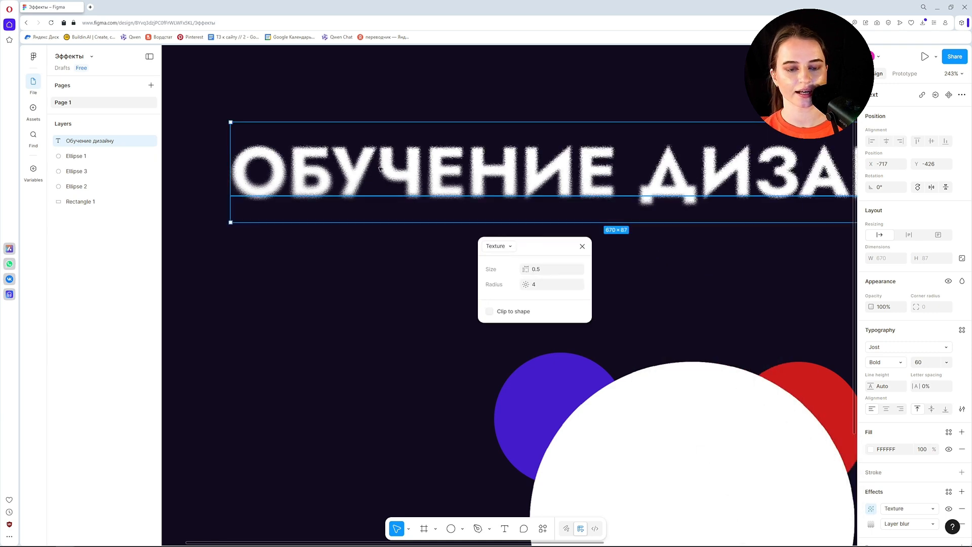
# Clip the heading's texture to the shape of its letters and inspect the letters up close.
pyautogui.scroll(3, 493, 284)
pyautogui.click(489, 312)
pyautogui.scroll(-2, 420, 293)
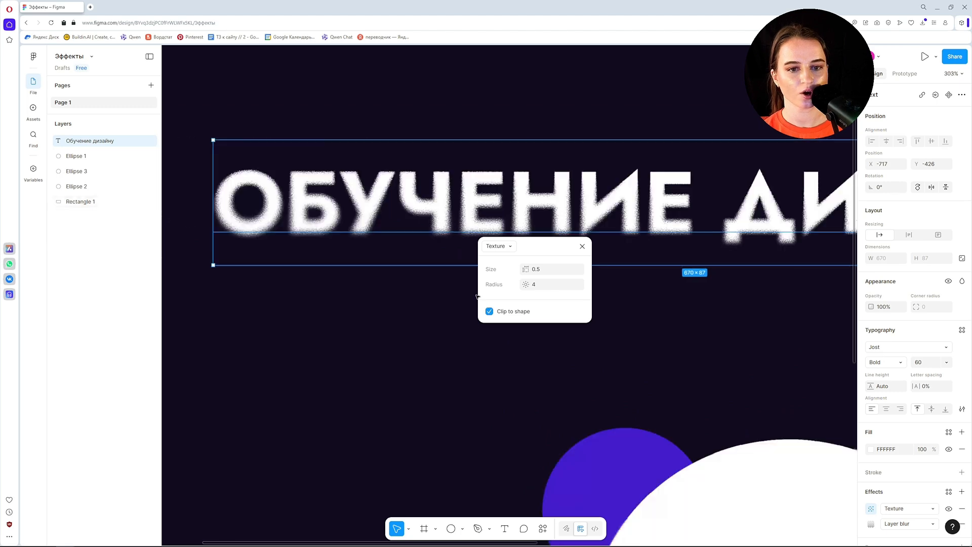
pyautogui.scroll(2, 531, 192)
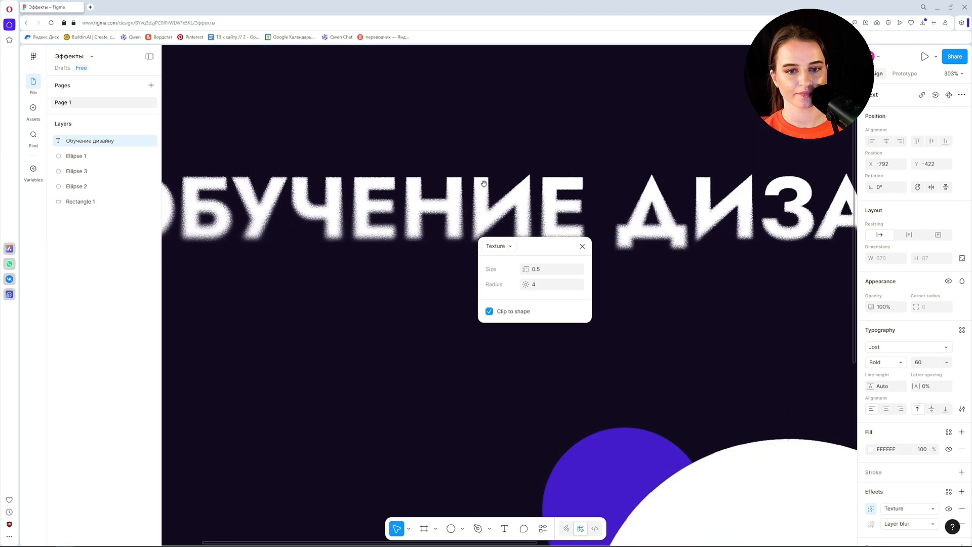
pyautogui.scroll(3, 468, 191)
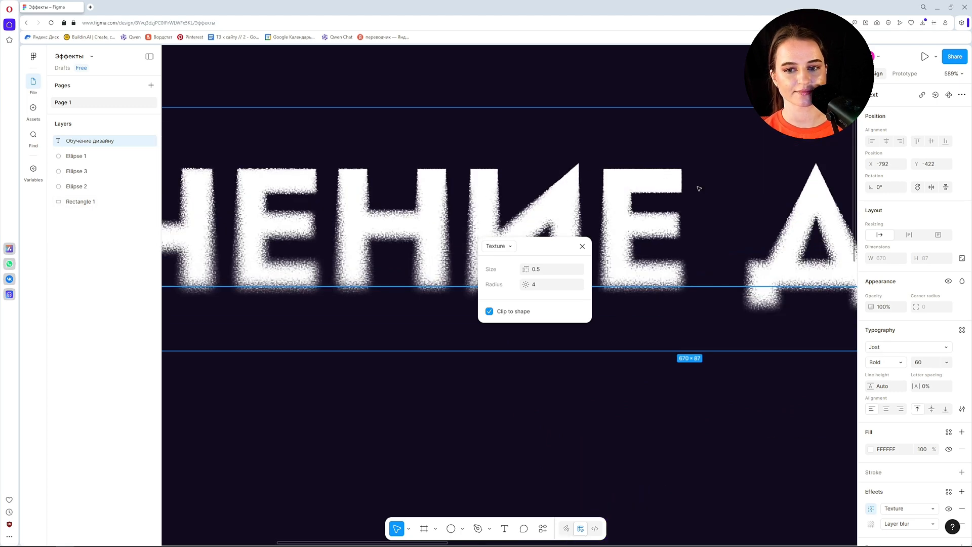
pyautogui.hscroll(8, 317, 182)
pyautogui.scroll(-3, 820, 273)
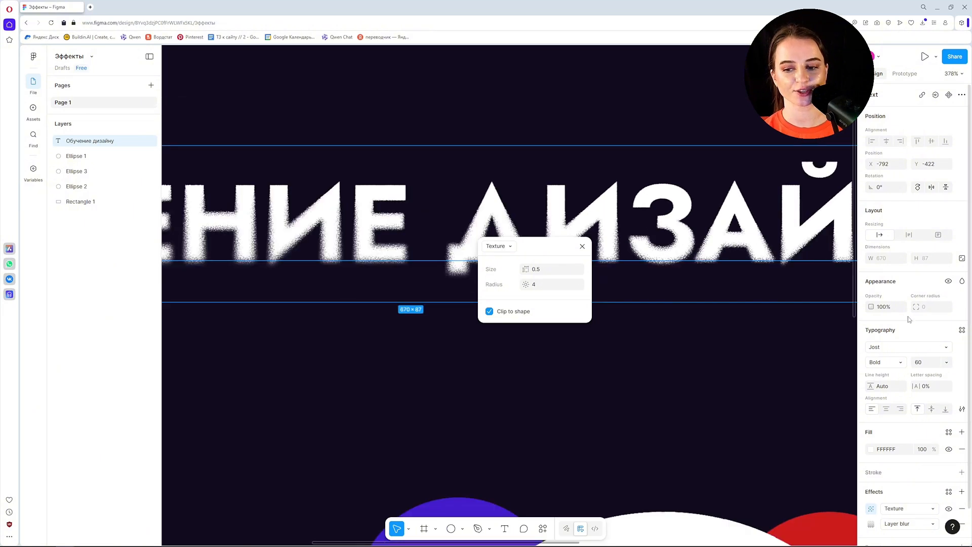
# Reopen the heading's Layer blur settings and shift the progressive blur's end point slightly left beneath the letter Ч.
pyautogui.click(869, 525)
pyautogui.moveTo(810, 468); pyautogui.dragTo(659, 258)
pyautogui.click(648, 247)
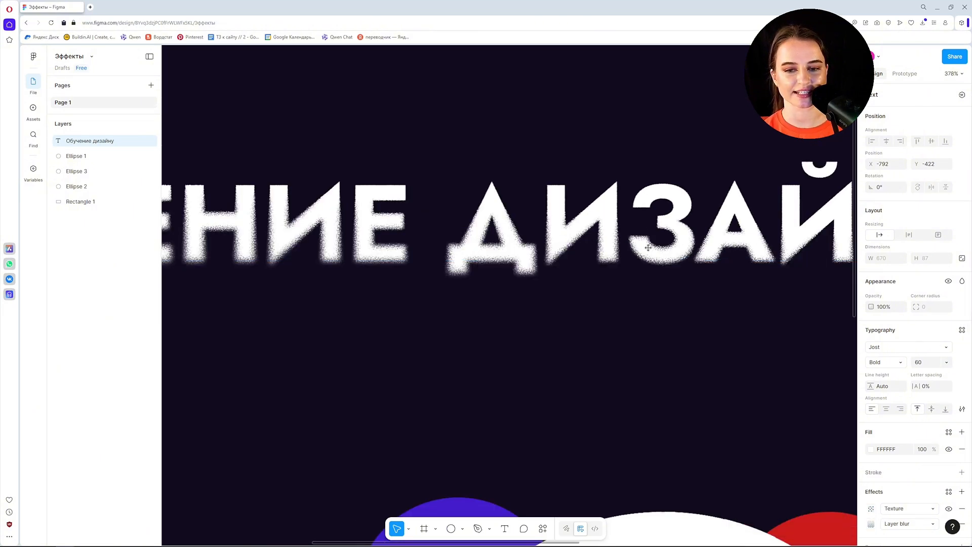
pyautogui.click(871, 524)
pyautogui.moveTo(821, 472); pyautogui.dragTo(712, 314)
pyautogui.scroll(-5, 414, 235)
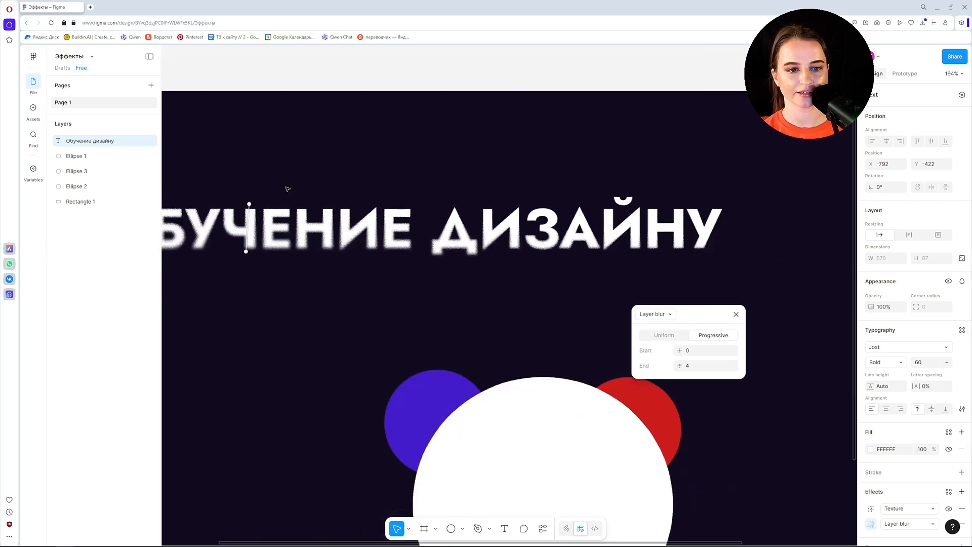
pyautogui.moveTo(369, 191); pyautogui.dragTo(440, 186)
pyautogui.scroll(5, 383, 205)
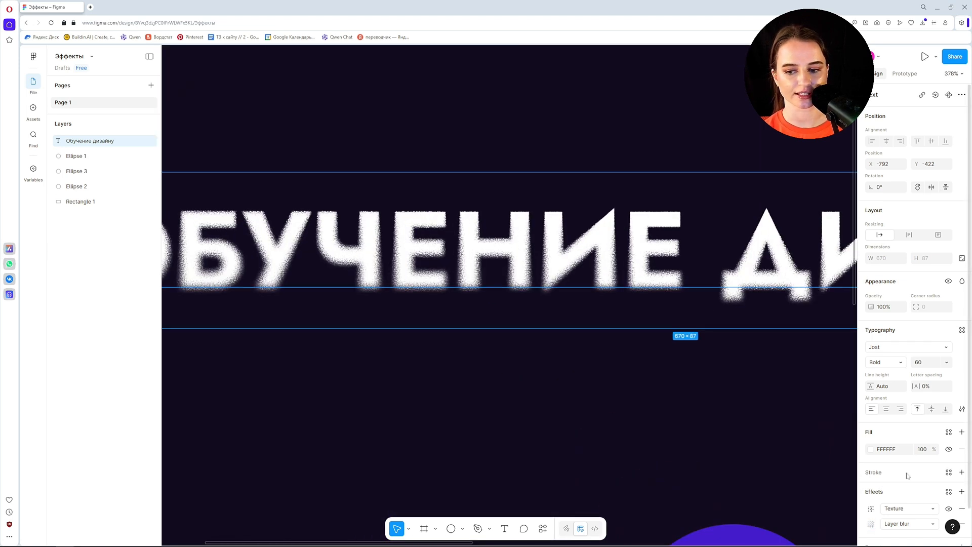
pyautogui.scroll(-1, 901, 405)
pyautogui.click(871, 488)
pyautogui.moveTo(361, 292); pyautogui.dragTo(336, 293)
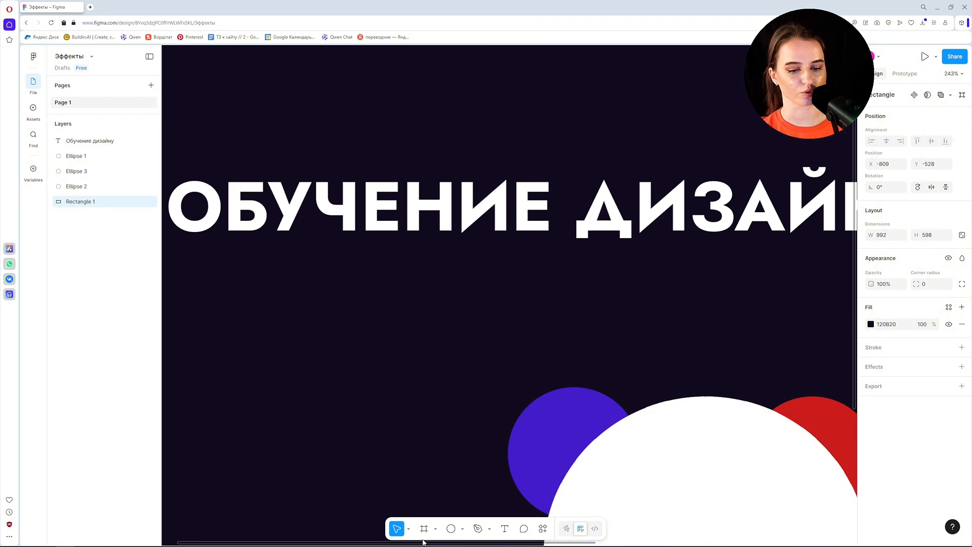
# Draw a frame about 185 × 66 beneath the heading's first word and nudge it slightly up and left.
pyautogui.click(424, 529)
pyautogui.moveTo(316, 297)
pyautogui.mouseDown()
pyautogui.moveTo(451, 360)
pyautogui.moveTo(532, 373)
pyautogui.mouseUp()
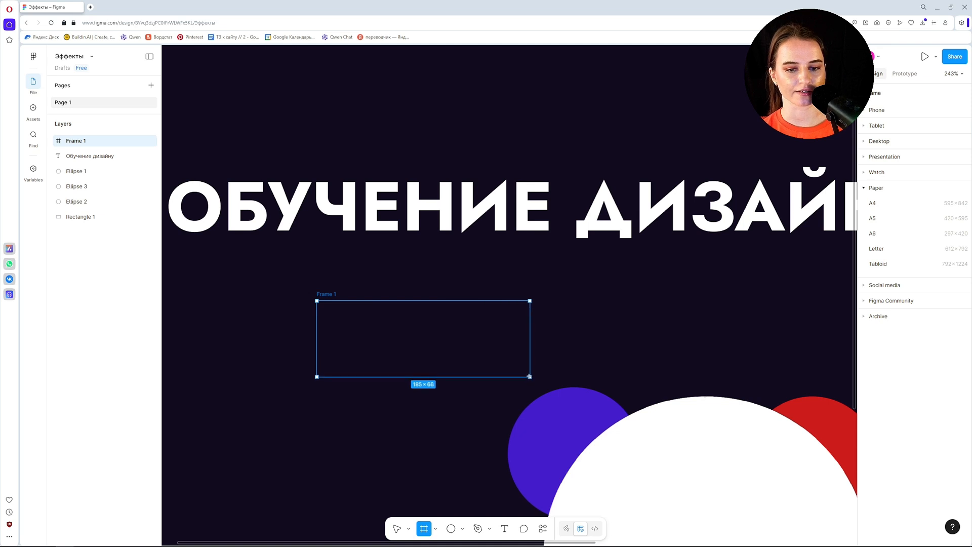
pyautogui.moveTo(460, 345); pyautogui.dragTo(439, 336)
# Lower the opacity of the frame's white FFFFFF fill to 7%.
pyautogui.click(871, 362)
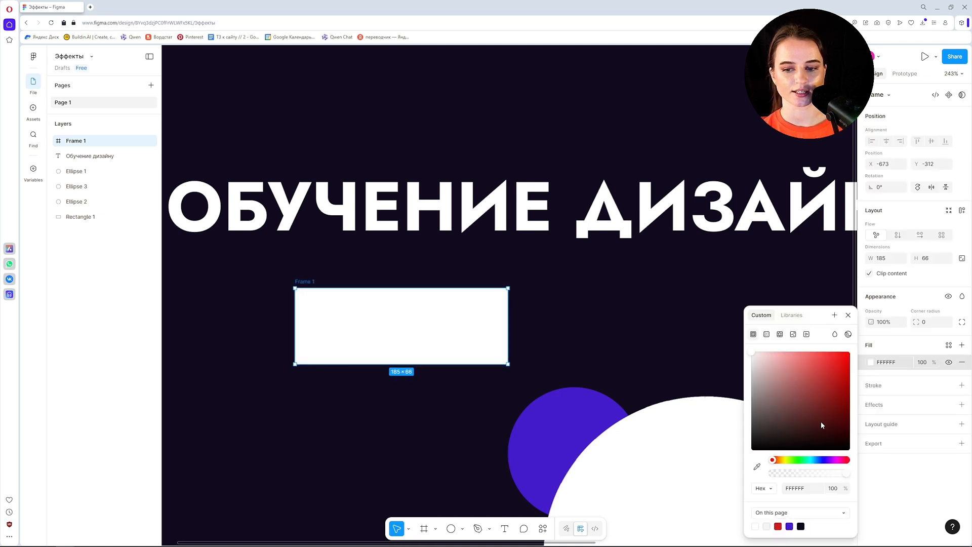
pyautogui.moveTo(827, 475); pyautogui.dragTo(780, 475)
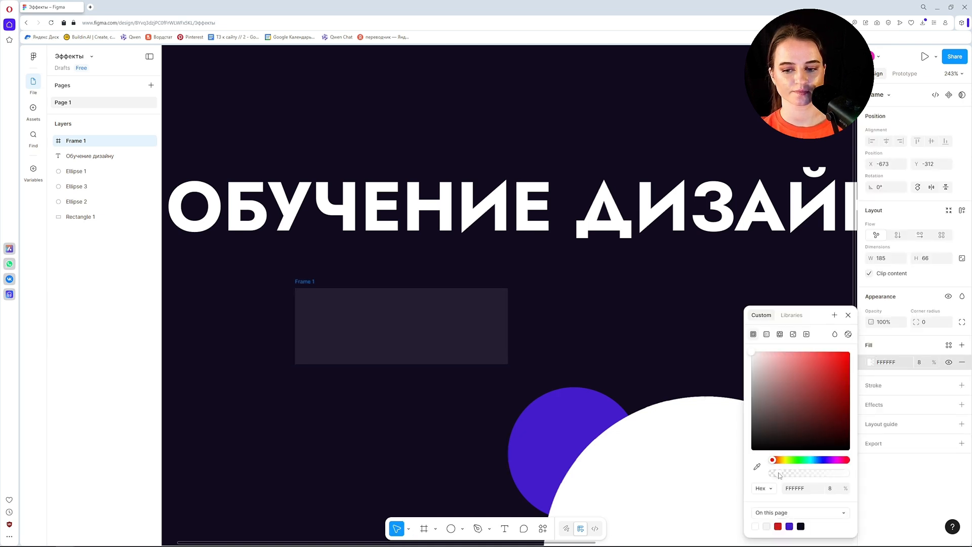
pyautogui.click(848, 314)
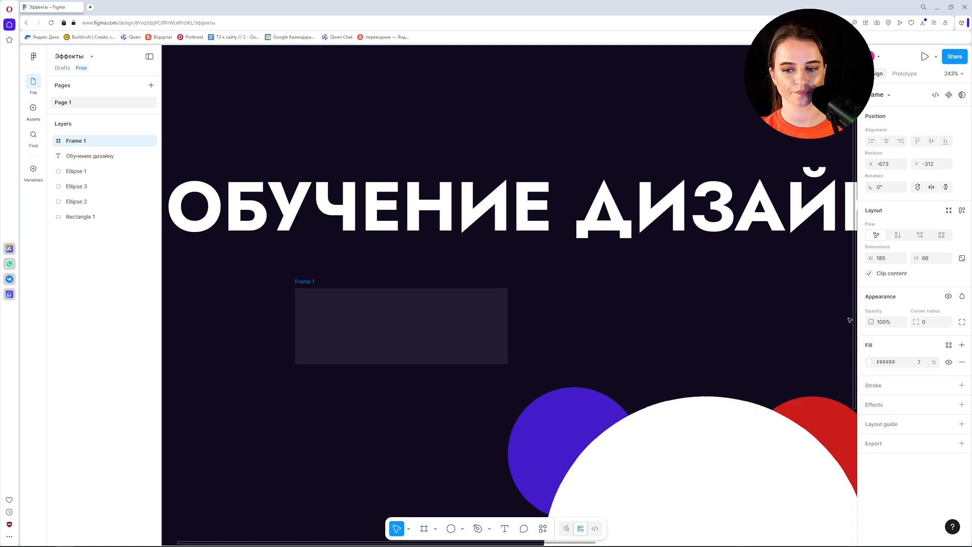
# Add an effect to the frame and change its type to Glass.
pyautogui.click(961, 404)
pyautogui.click(870, 421)
pyautogui.moveTo(818, 422); pyautogui.dragTo(657, 271)
pyautogui.click(599, 266)
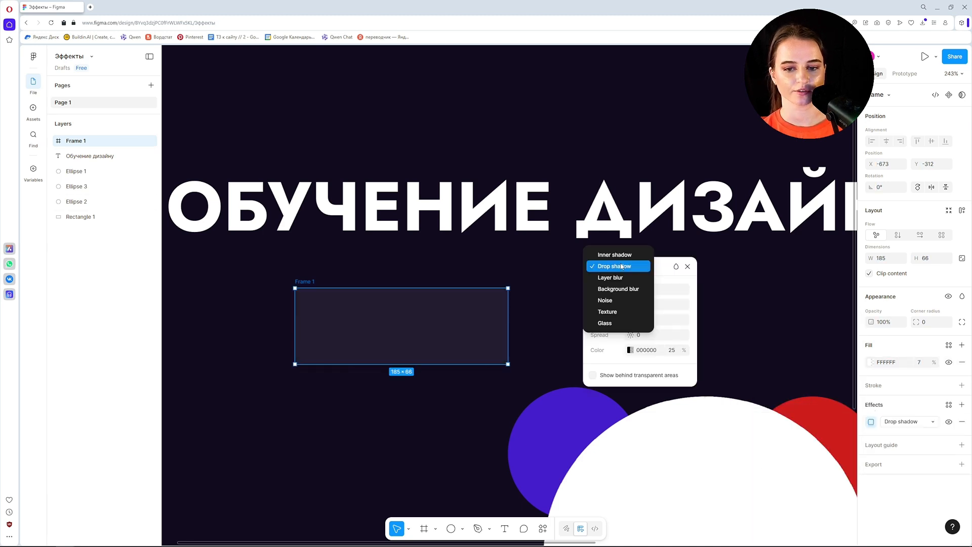
pyautogui.click(603, 324)
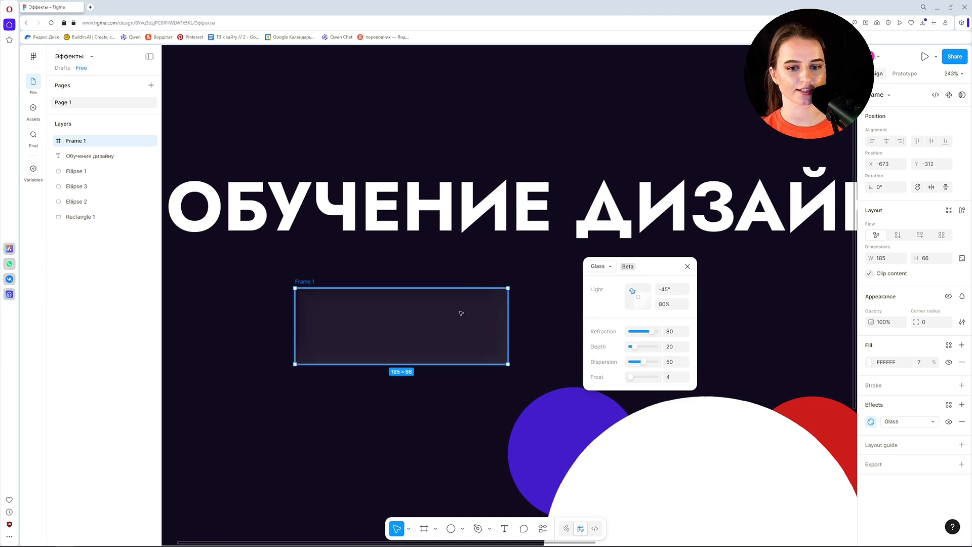
# Place the frame over the heading's first word and give its glass -170° light, 100 refraction, depth and dispersion, and low frost.
pyautogui.moveTo(461, 313); pyautogui.dragTo(499, 202)
pyautogui.moveTo(633, 292); pyautogui.dragTo(671, 365)
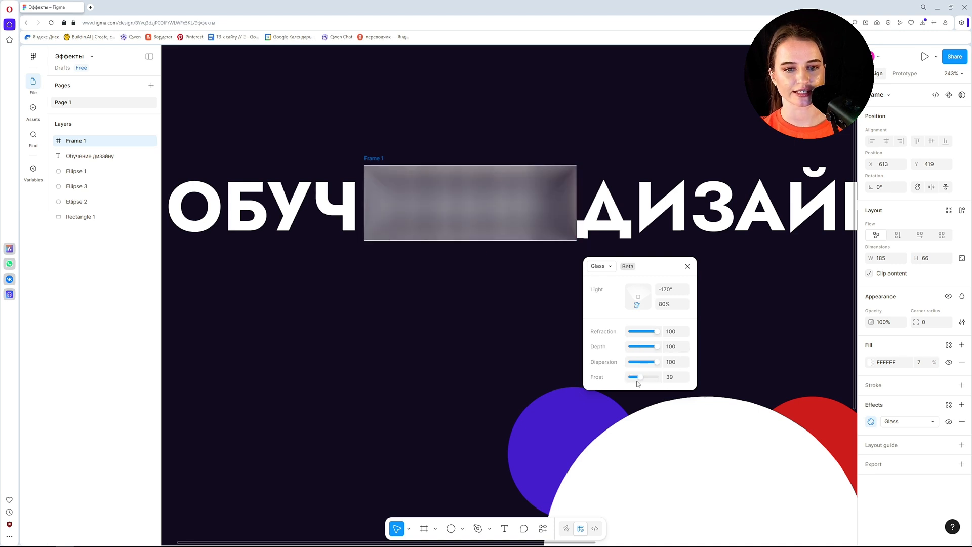
pyautogui.moveTo(637, 381); pyautogui.dragTo(628, 380)
pyautogui.moveTo(500, 232)
pyautogui.mouseDown()
pyautogui.moveTo(342, 223)
pyautogui.moveTo(518, 222)
pyautogui.moveTo(496, 233)
pyautogui.mouseUp()
# Put the white ellipse inside the glass frame, shrink it to about 56 × 55, and shift the frame left along the heading.
pyautogui.moveTo(708, 451); pyautogui.dragTo(540, 231)
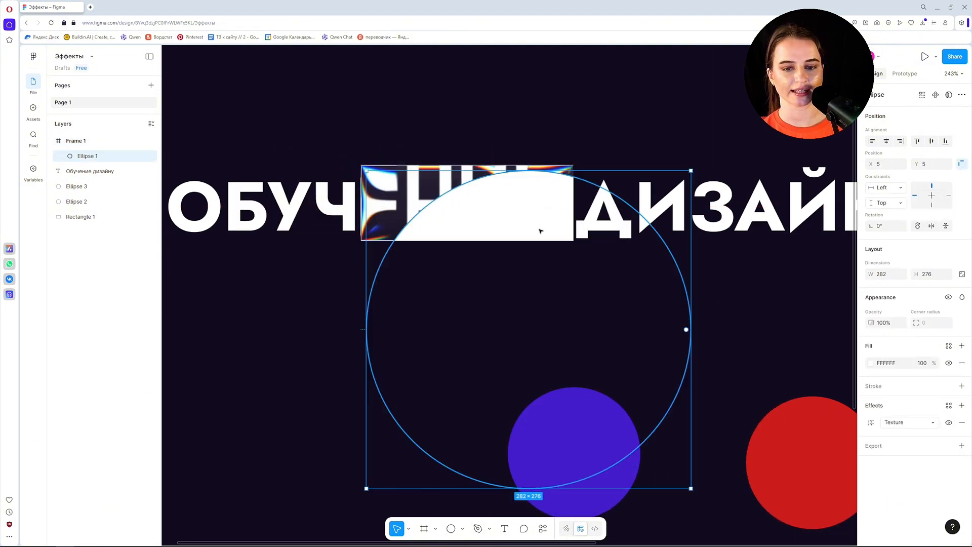
pyautogui.moveTo(529, 488); pyautogui.dragTo(460, 209)
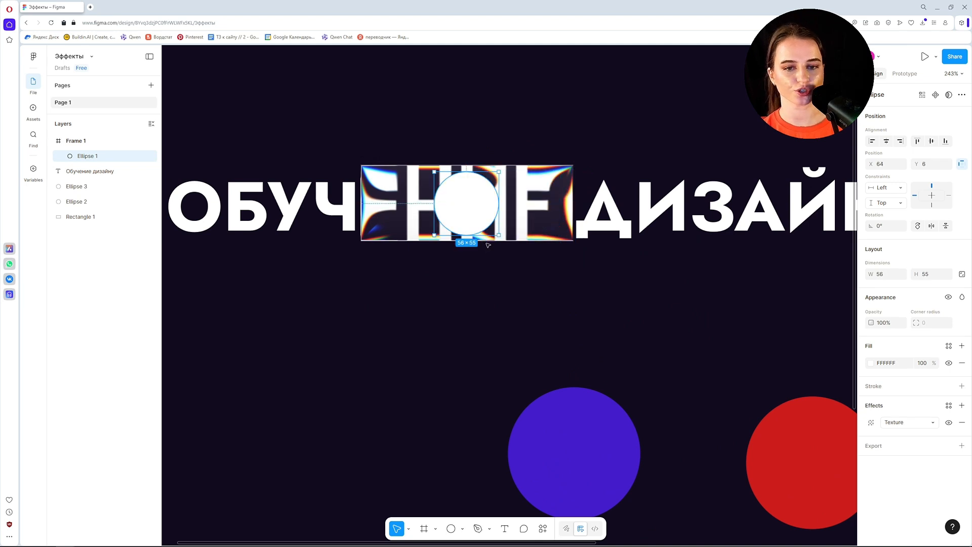
pyautogui.moveTo(387, 182); pyautogui.dragTo(354, 184)
pyautogui.click(444, 383)
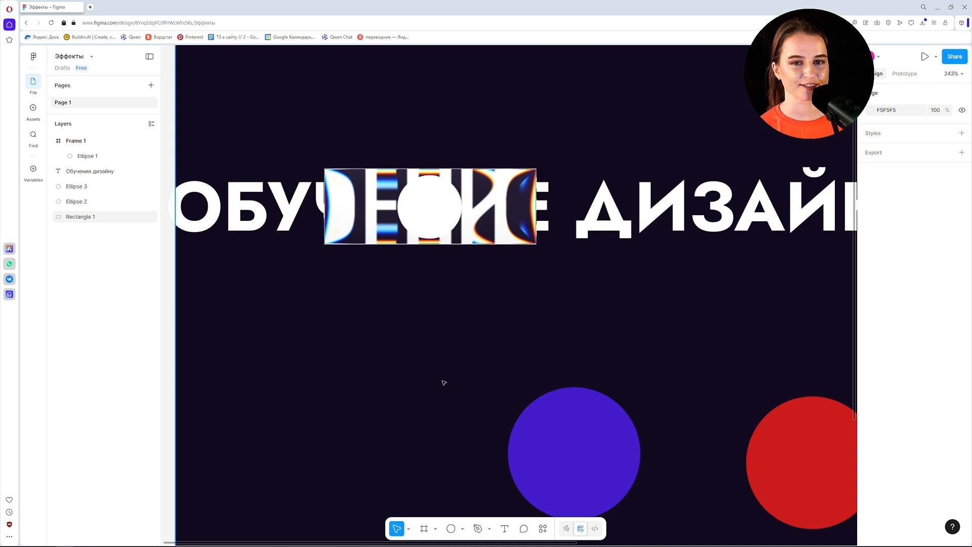